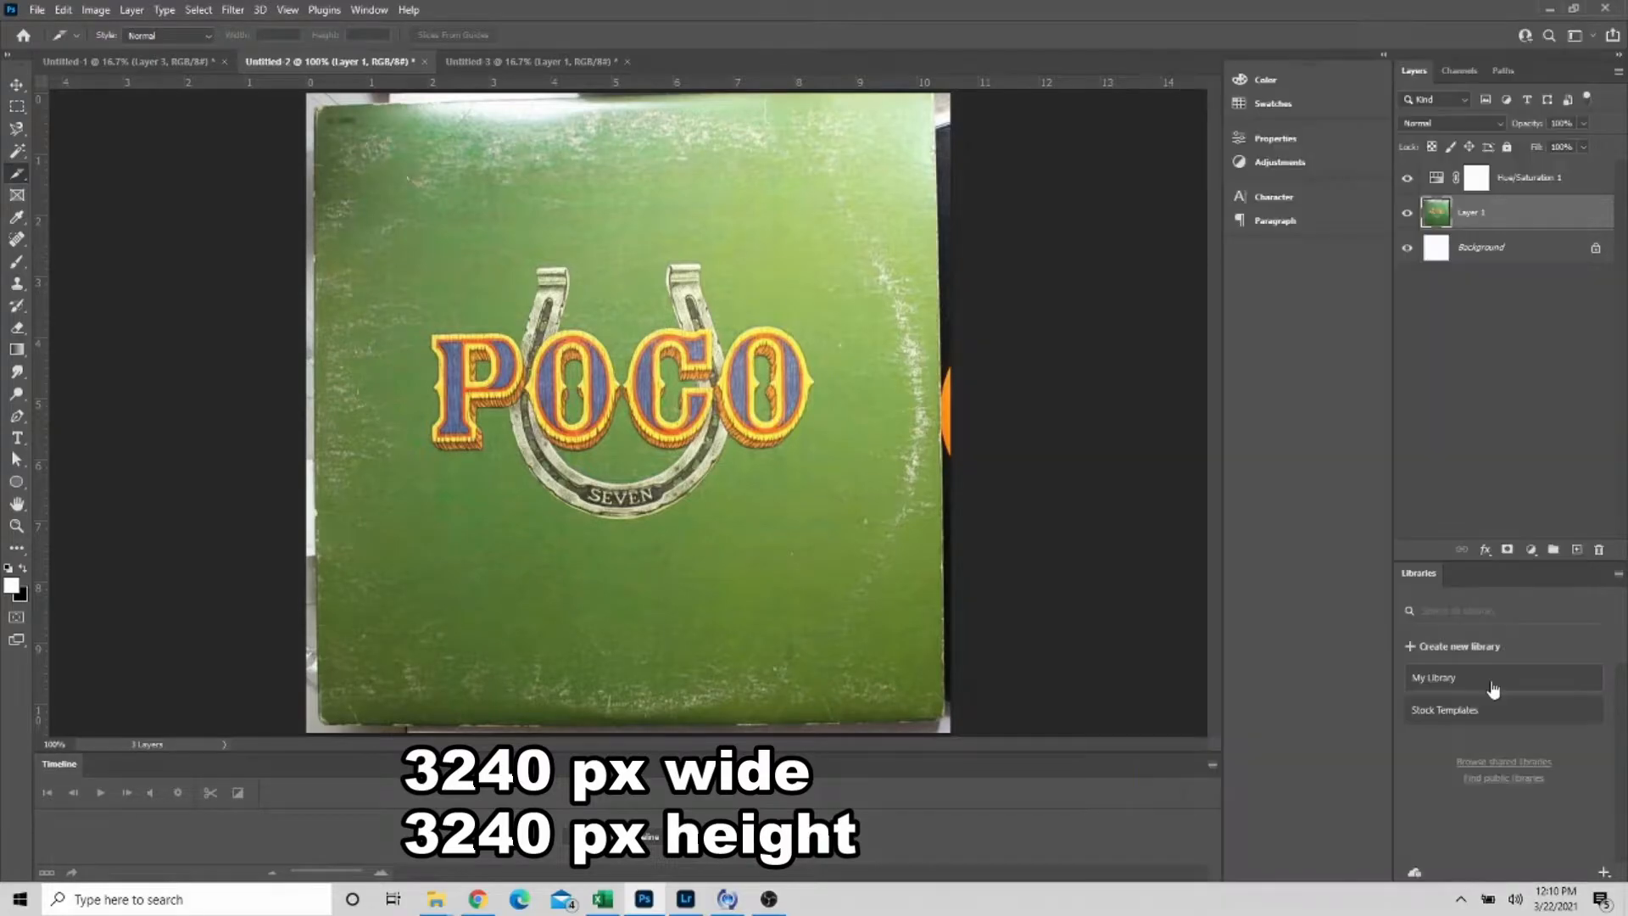
- Create a new document 3240 pixels wide and 3240 pixels high
key(ctrl+n)
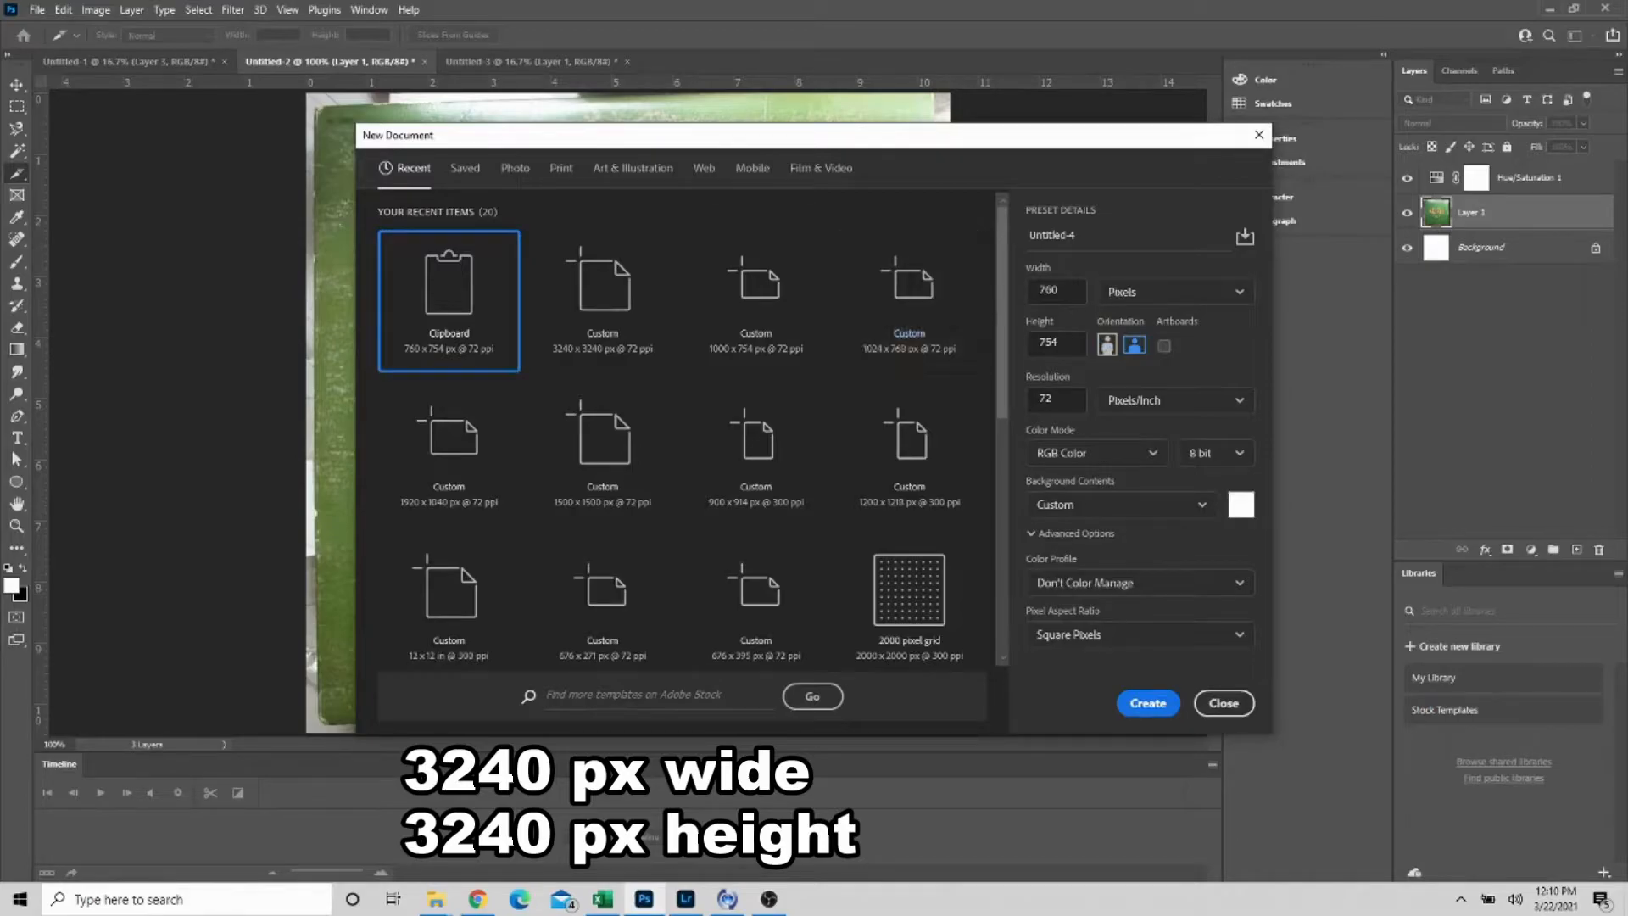
drag(1082, 285, 1048, 289)
key(BackSpace)
key(BackSpace)
text(3240)
key(Tab)
text(3240)
click(1157, 707)
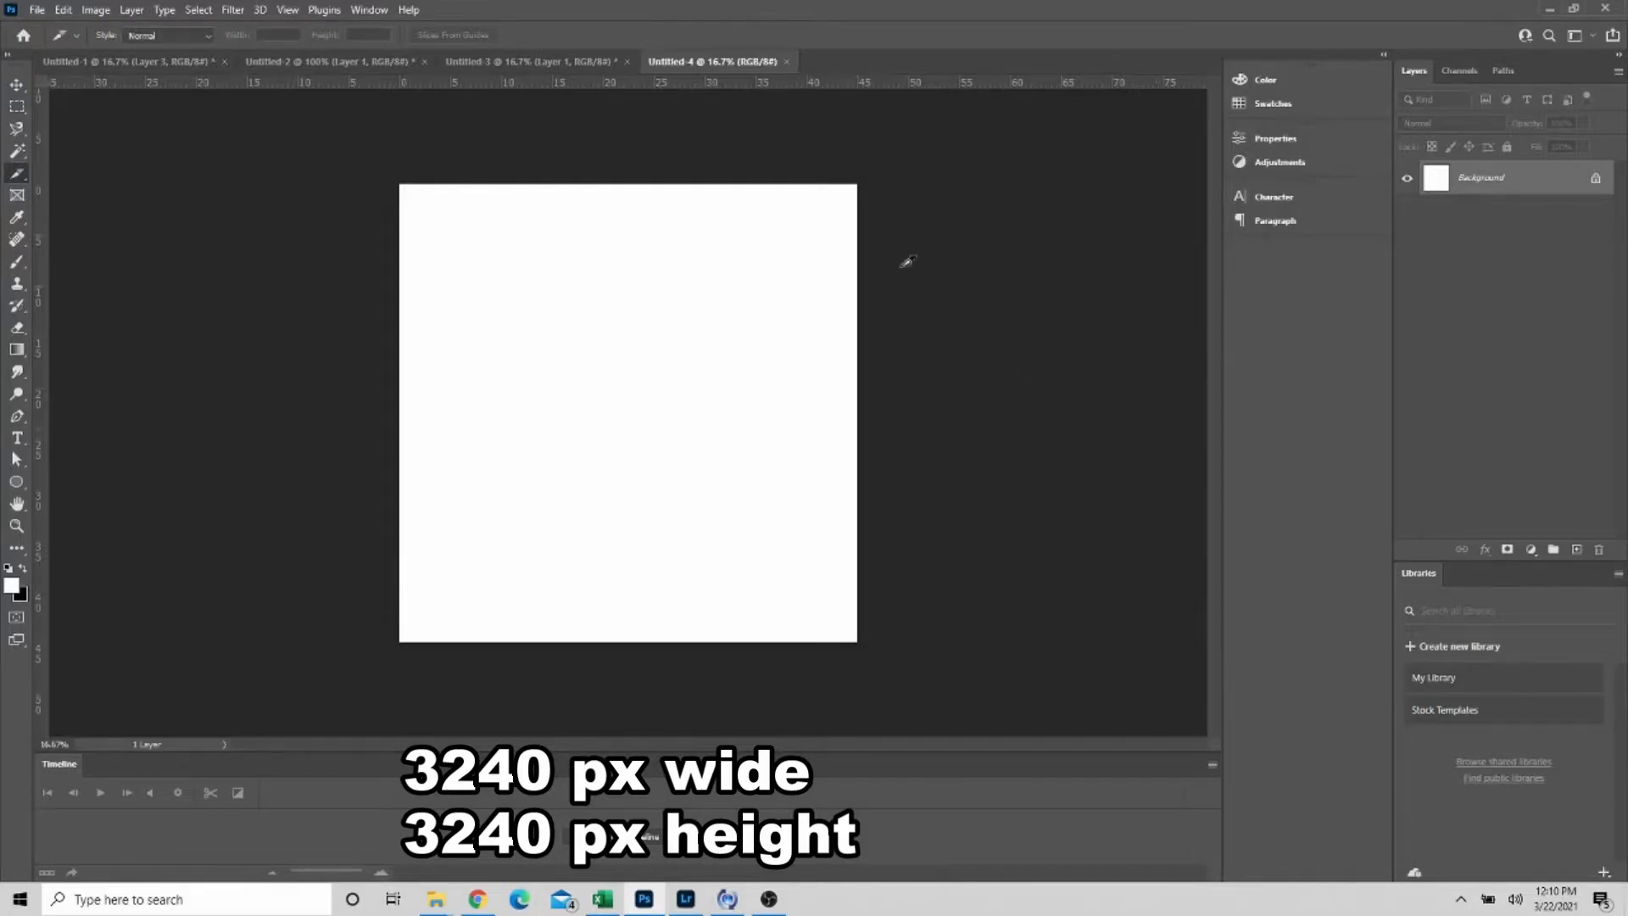
- Copy the whole album cover image from the Untitled-2 document into the new Untitled-4 document
click(347, 62)
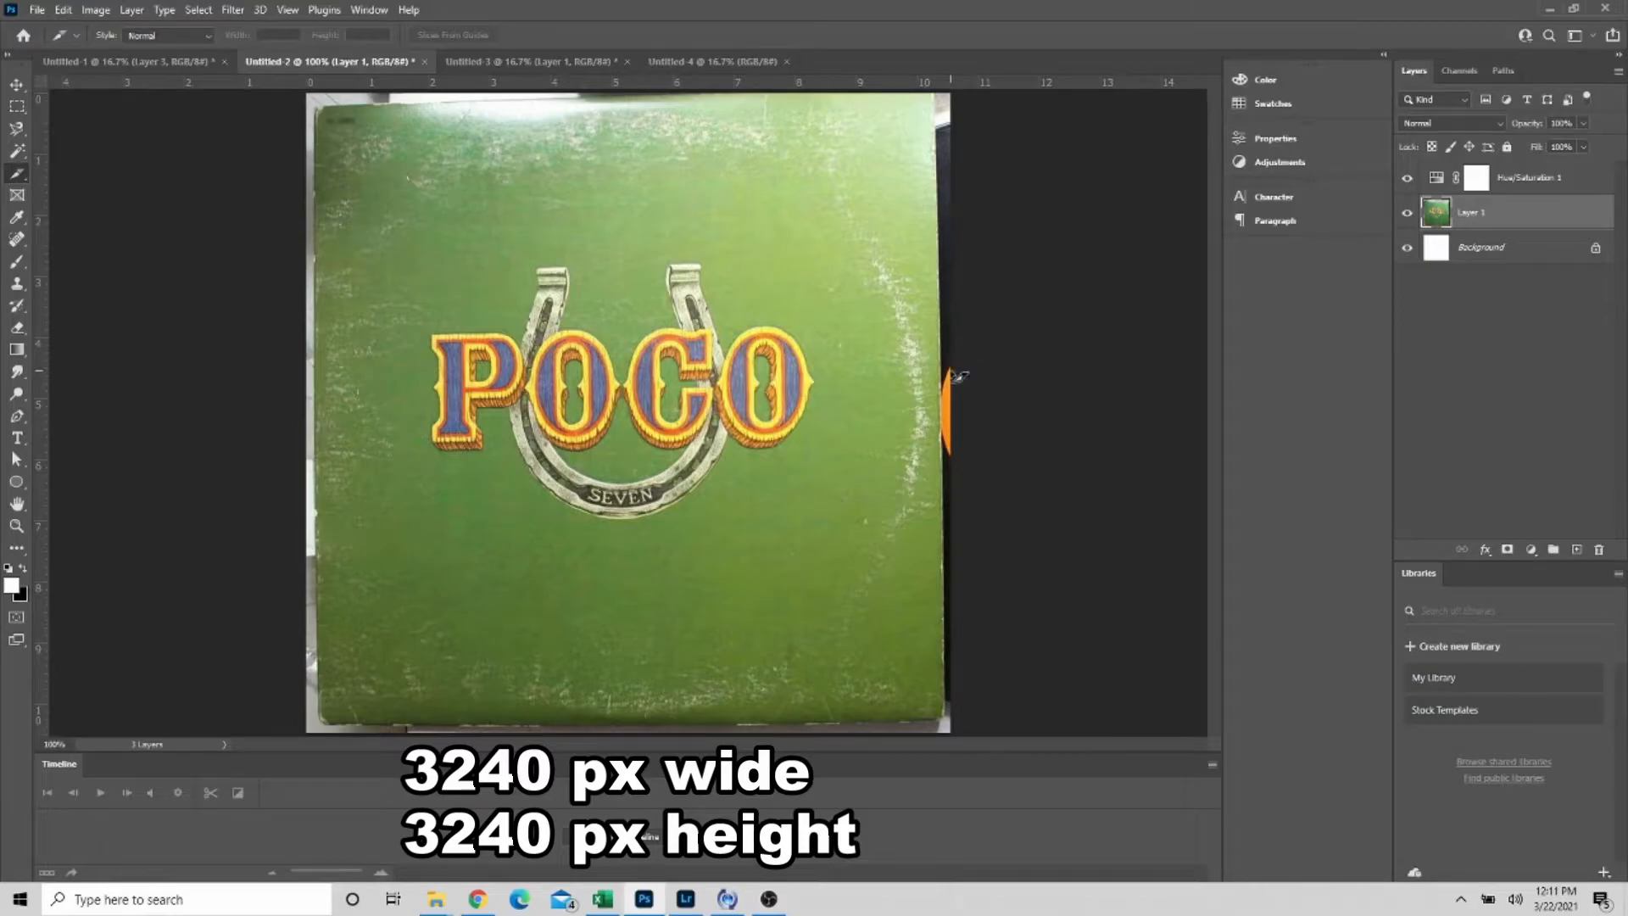
key(ctrl+a)
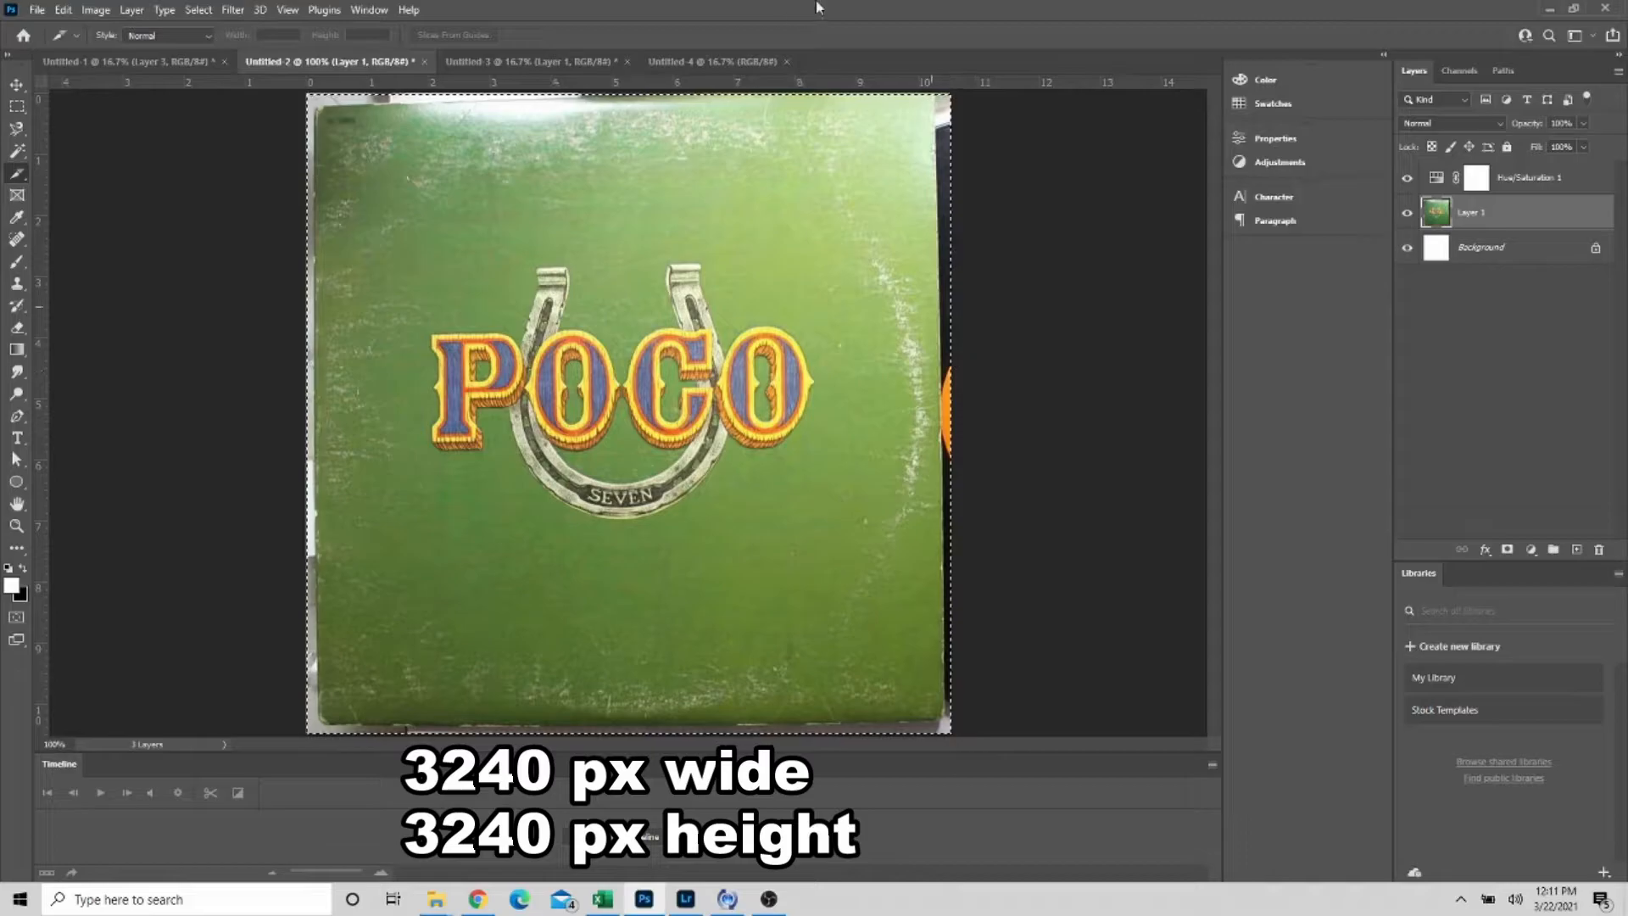
click(691, 61)
key(ctrl+v)
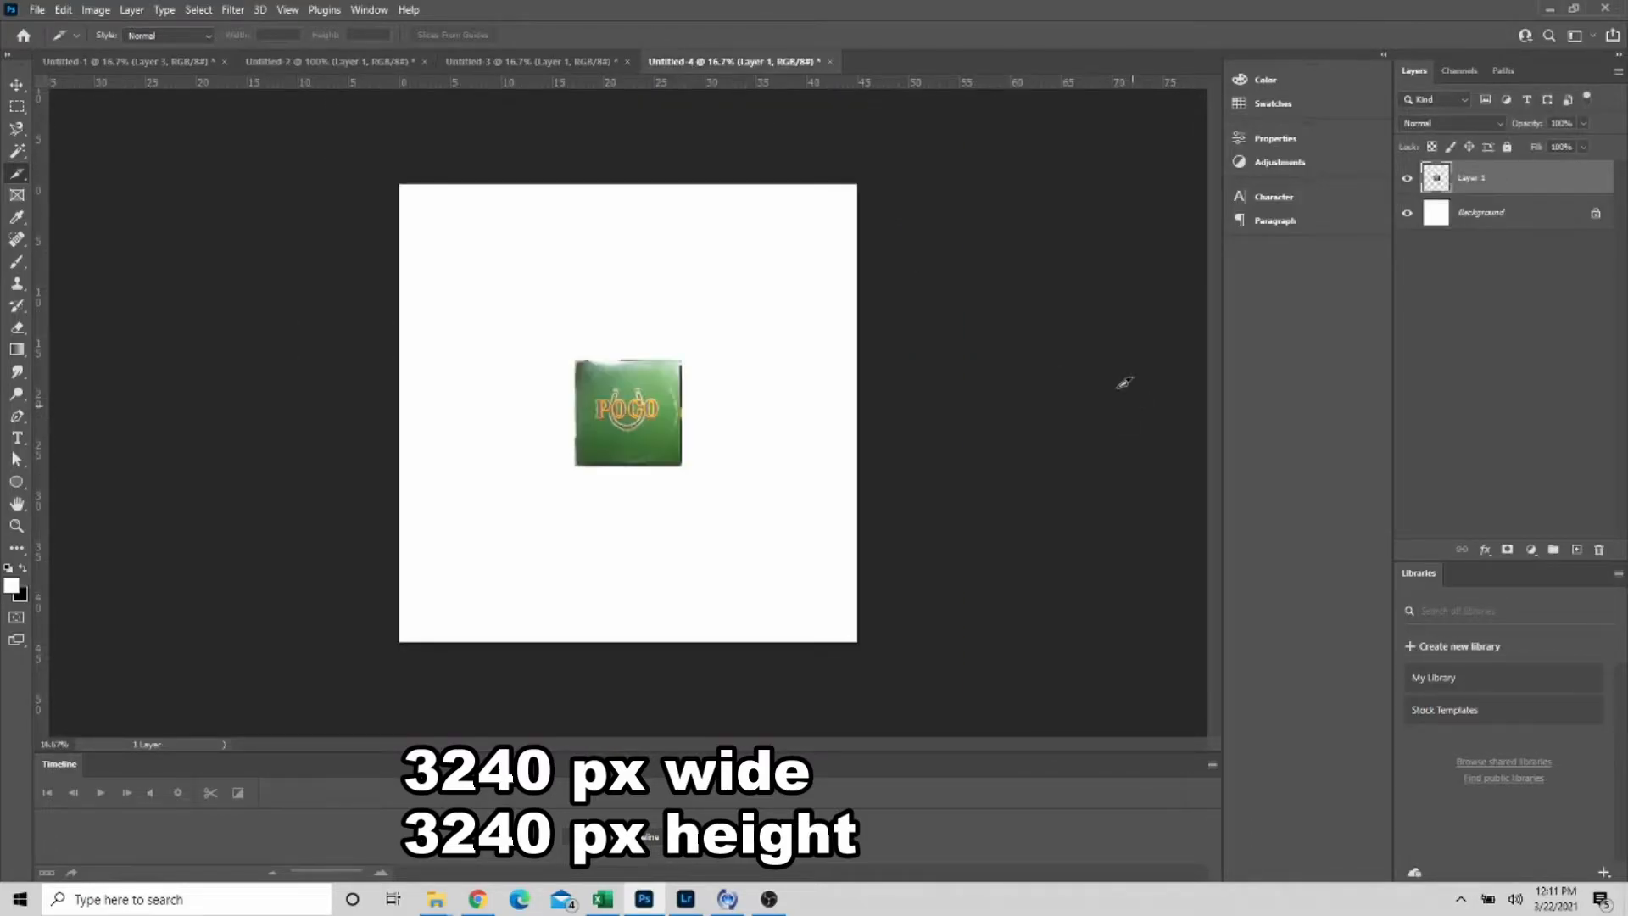
- Scale the pasted album cover up so it fills the entire square canvas
click(102, 11)
mouse_move(64, 10)
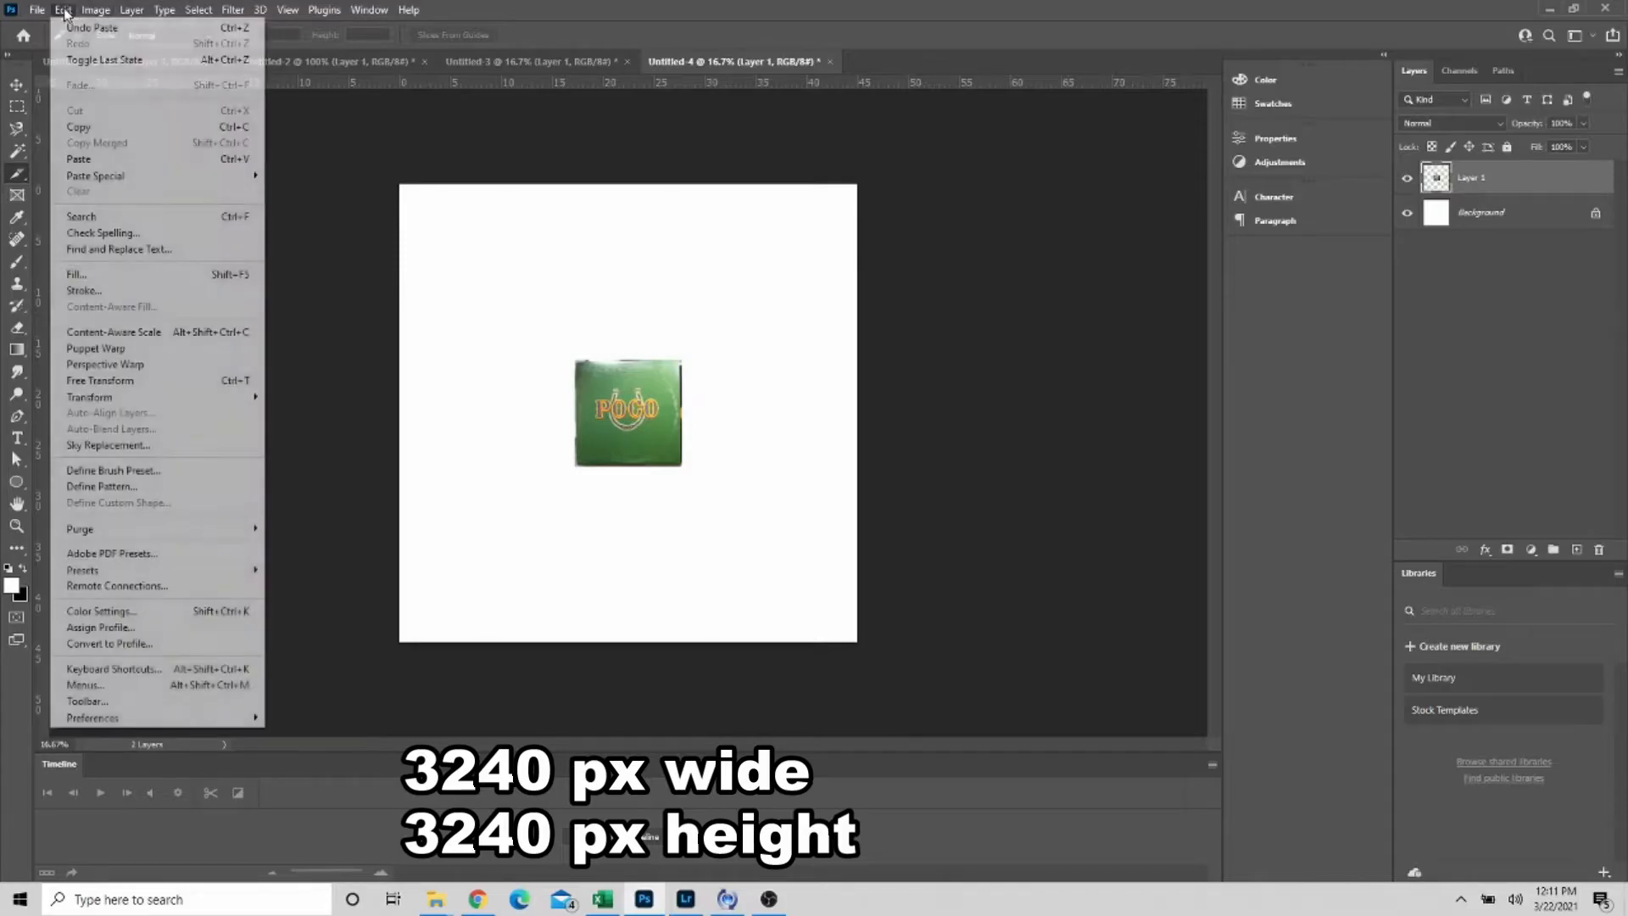
mouse_move(156, 400)
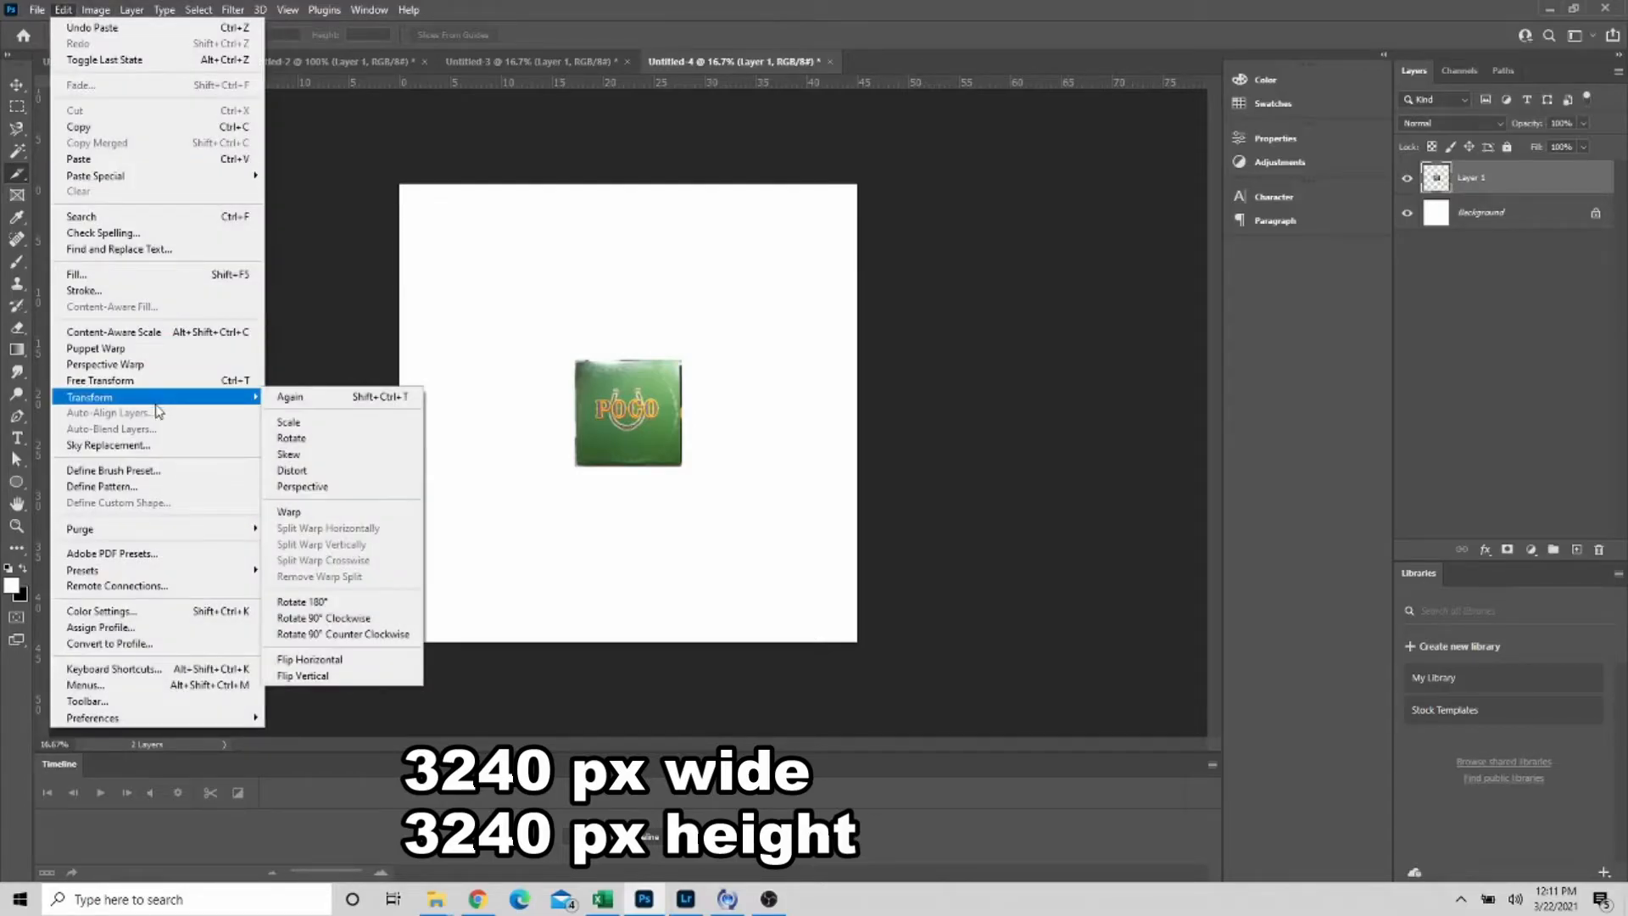
click(315, 421)
drag(576, 466, 403, 652)
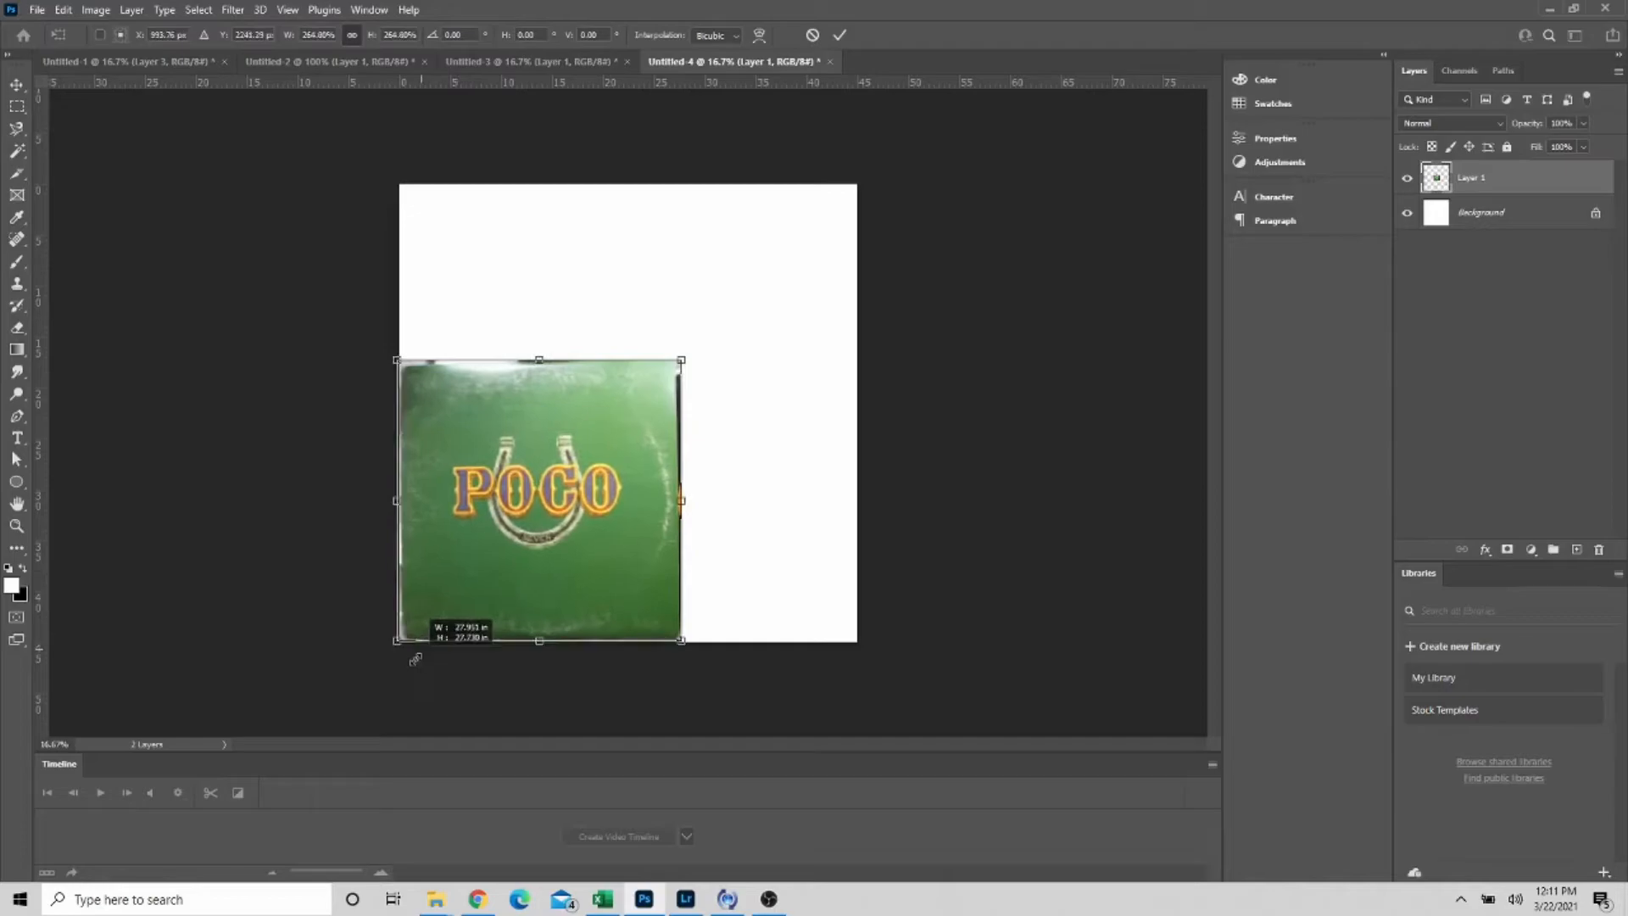
drag(687, 356, 868, 221)
drag(868, 220, 882, 208)
- Apply the scaling and nudge the album cover layer slightly left with the Move tool
click(16, 85)
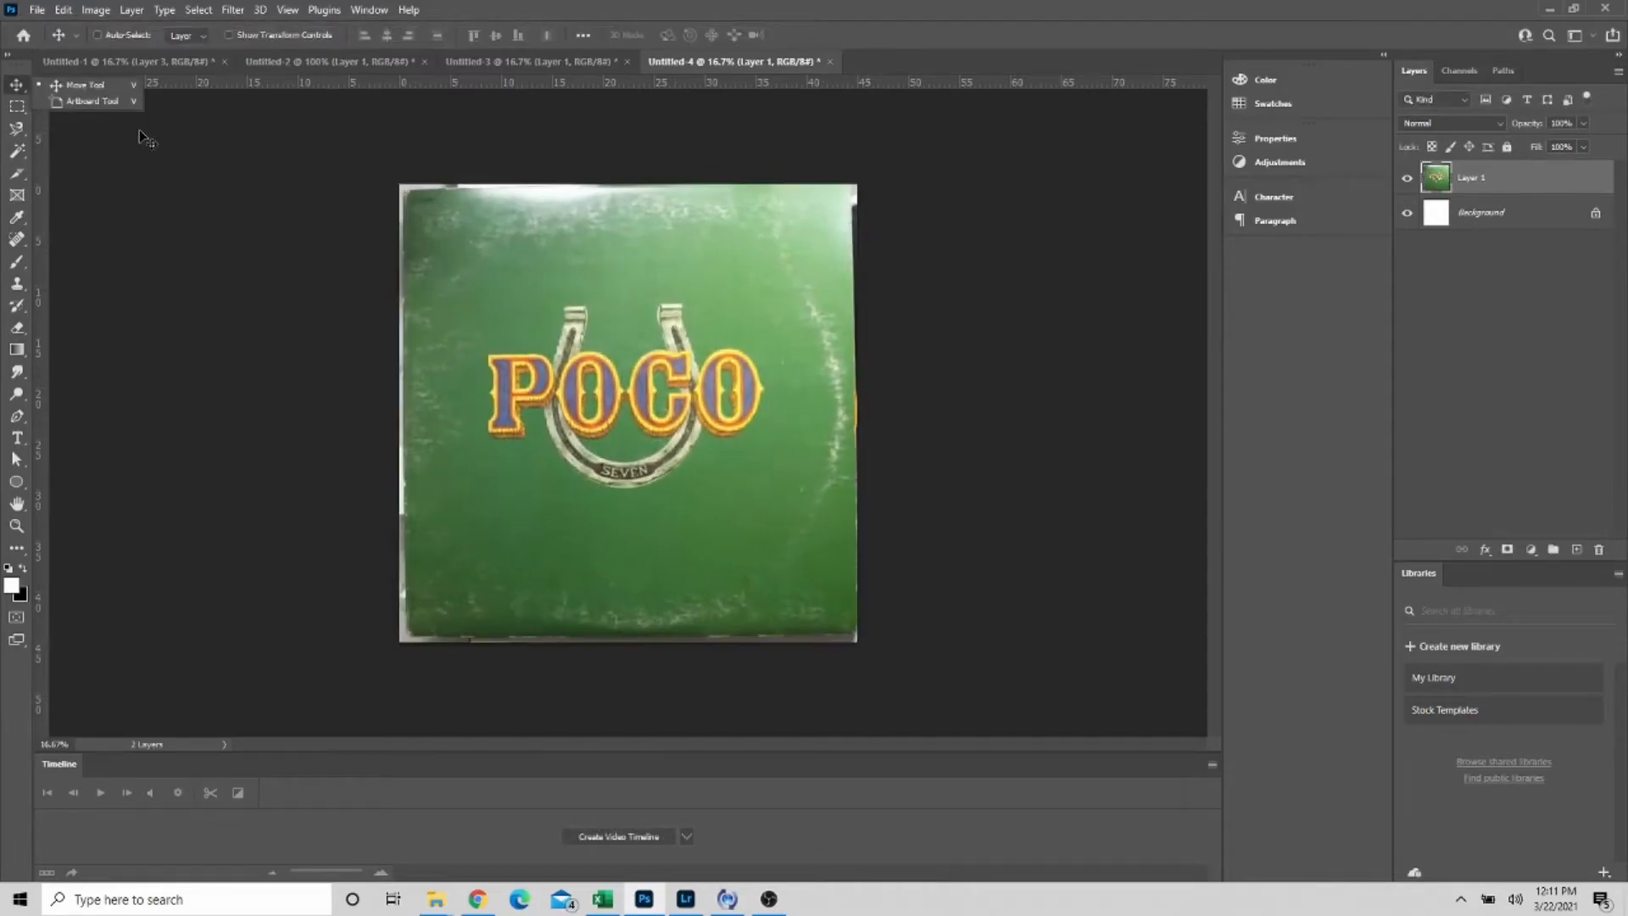
click(181, 268)
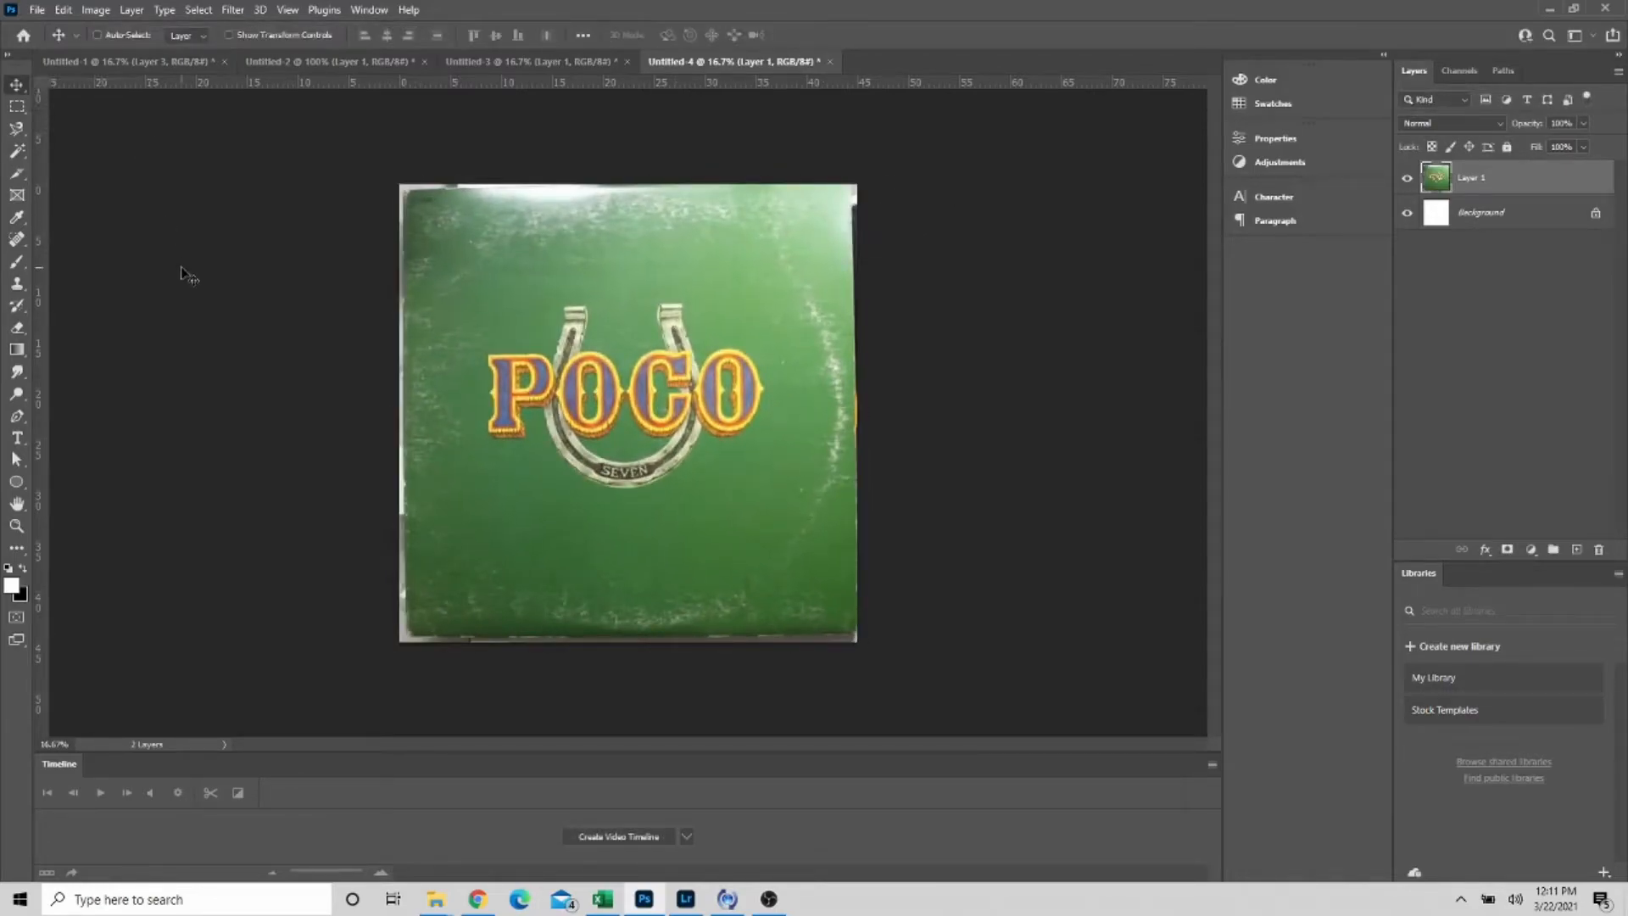
key(shift+Left)
key(shift+Left)
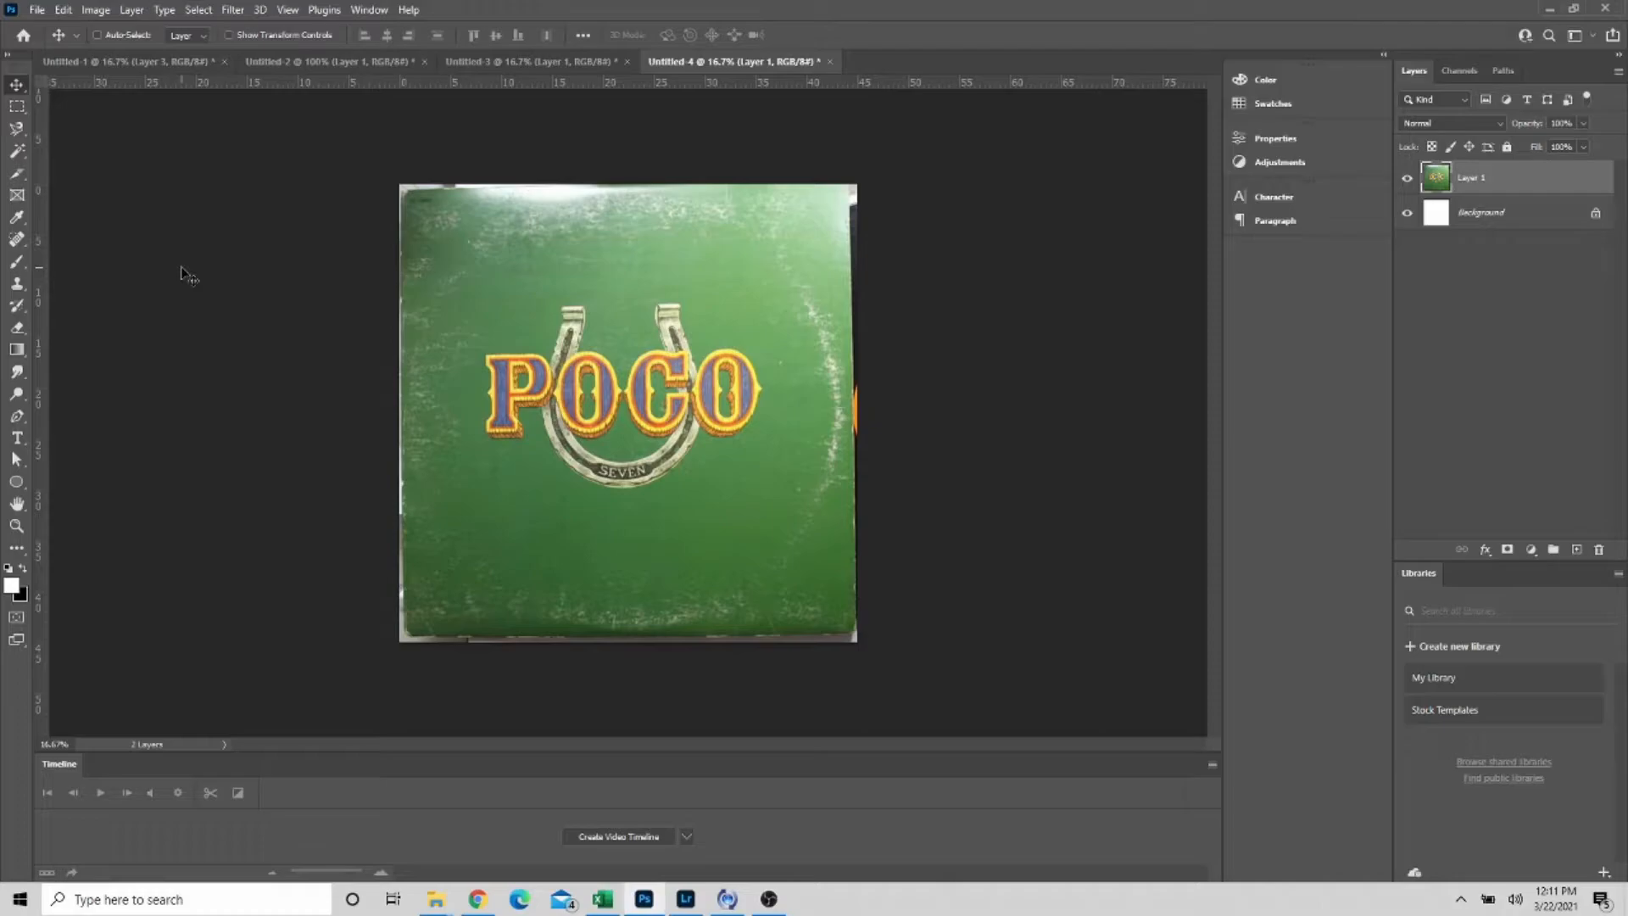
- Add a guide layout dividing the canvas into 3 columns and 3 rows without gutters
click(288, 10)
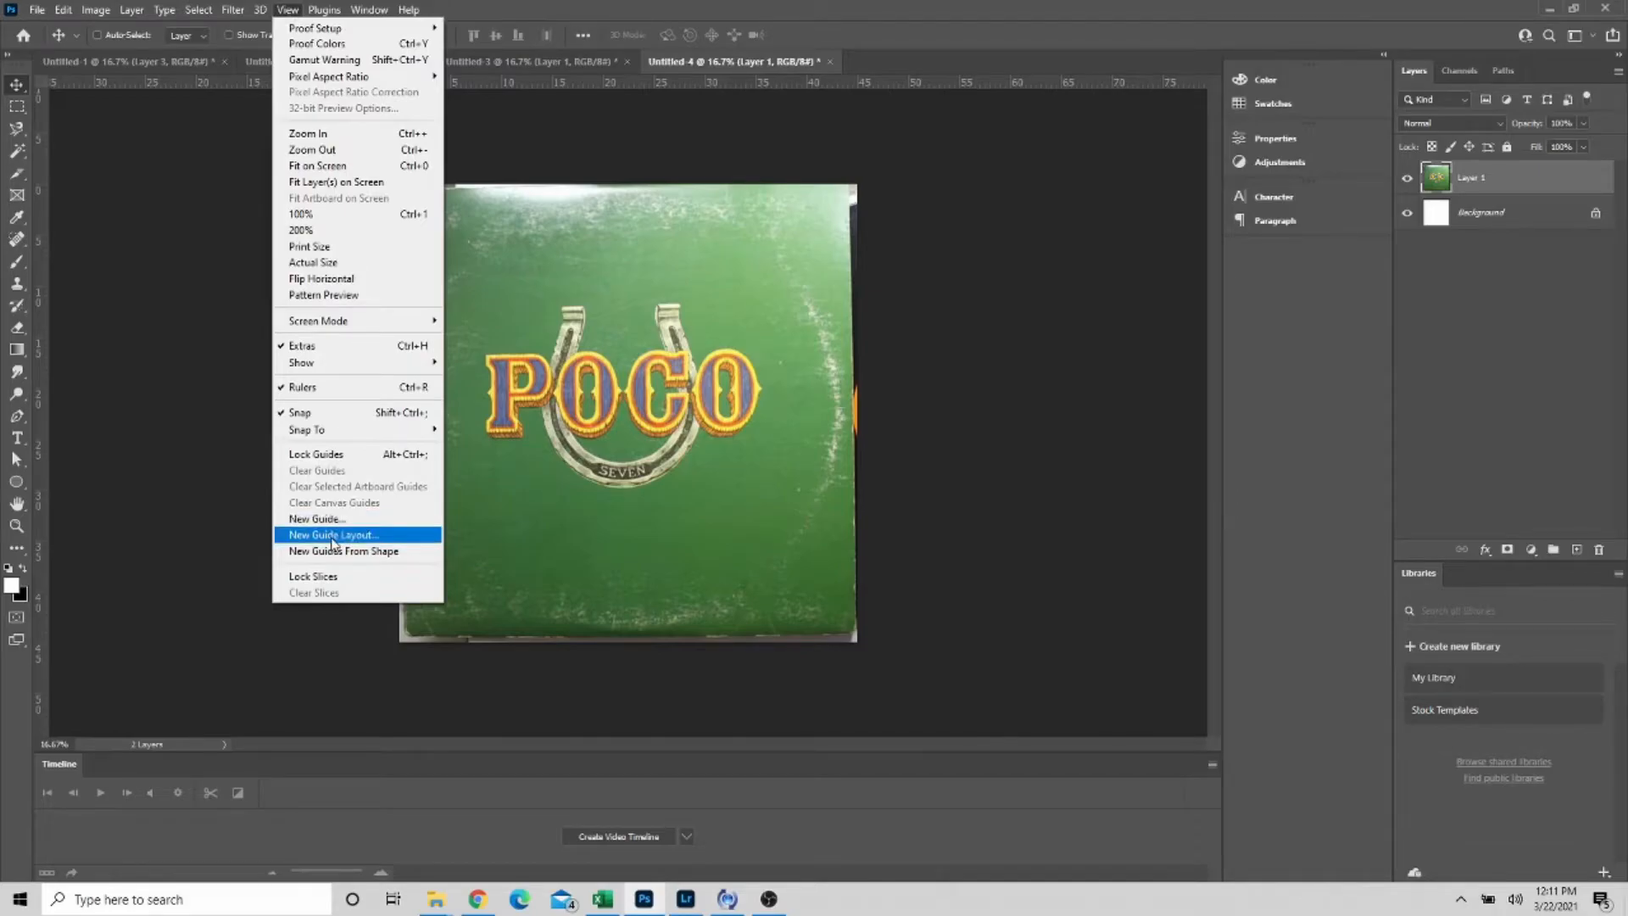
click(332, 535)
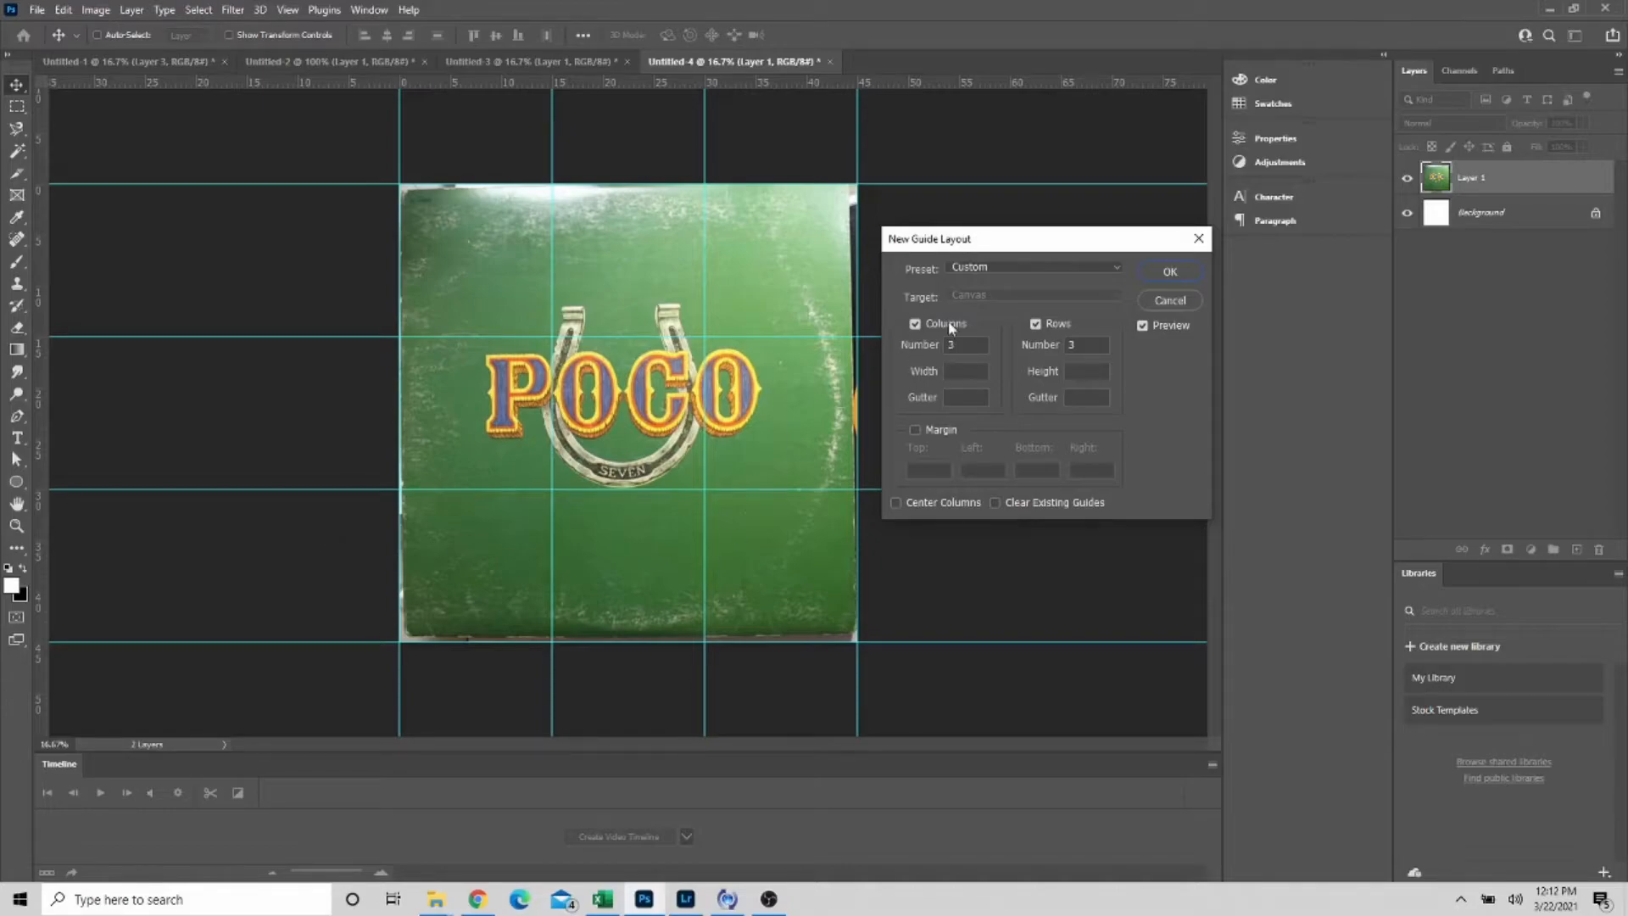
drag(962, 345, 891, 346)
text(8)
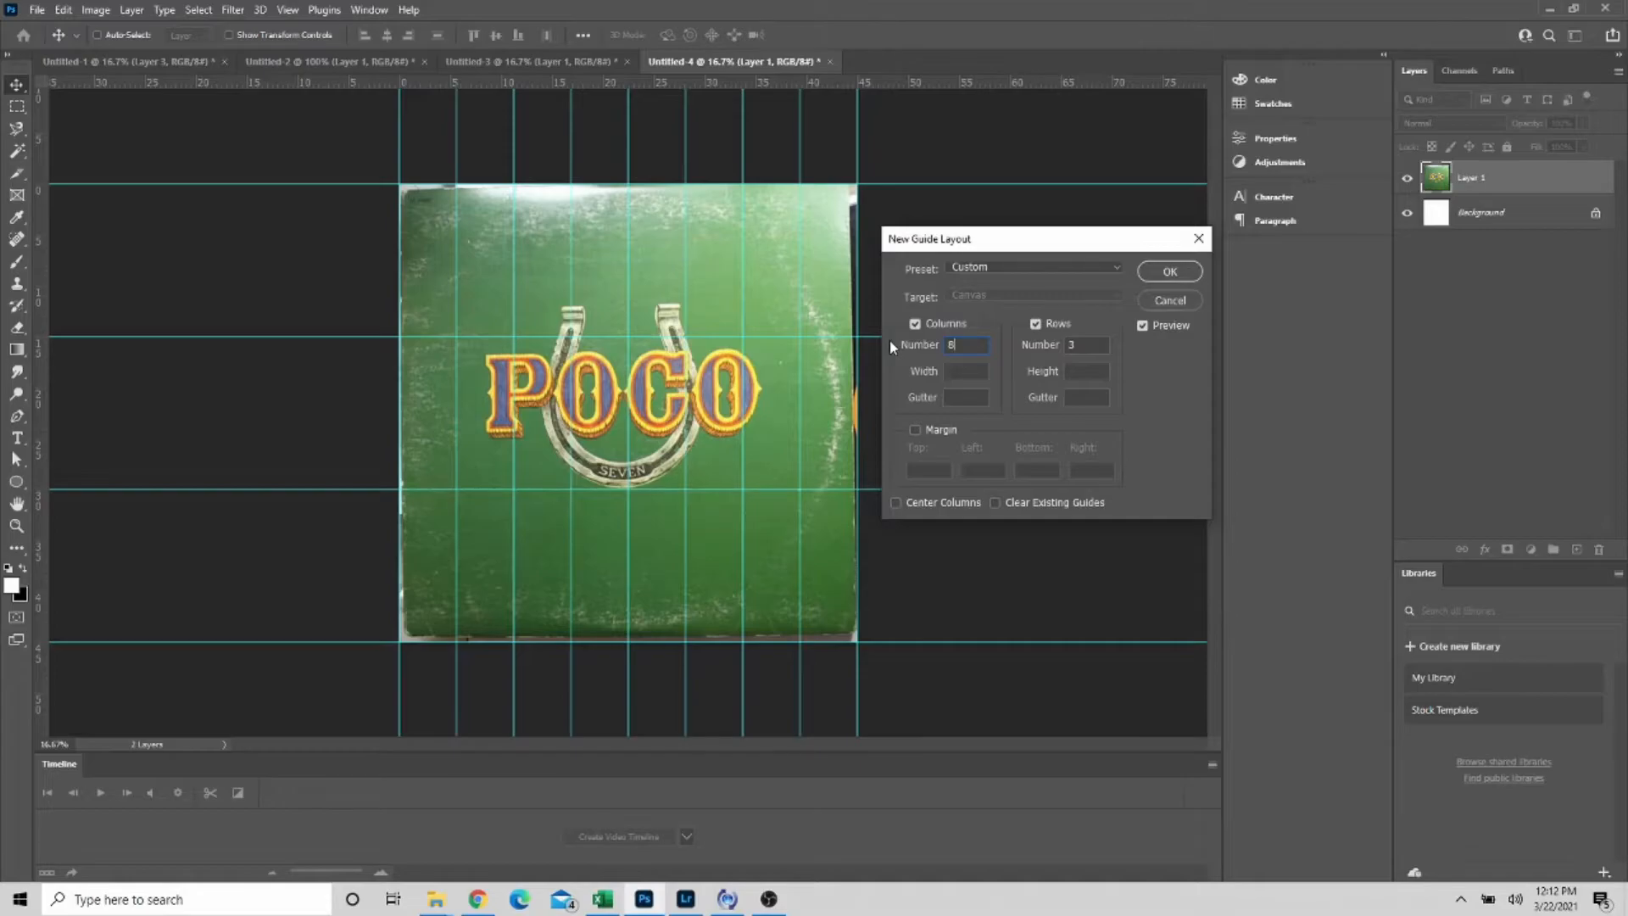
key(BackSpace)
text(3)
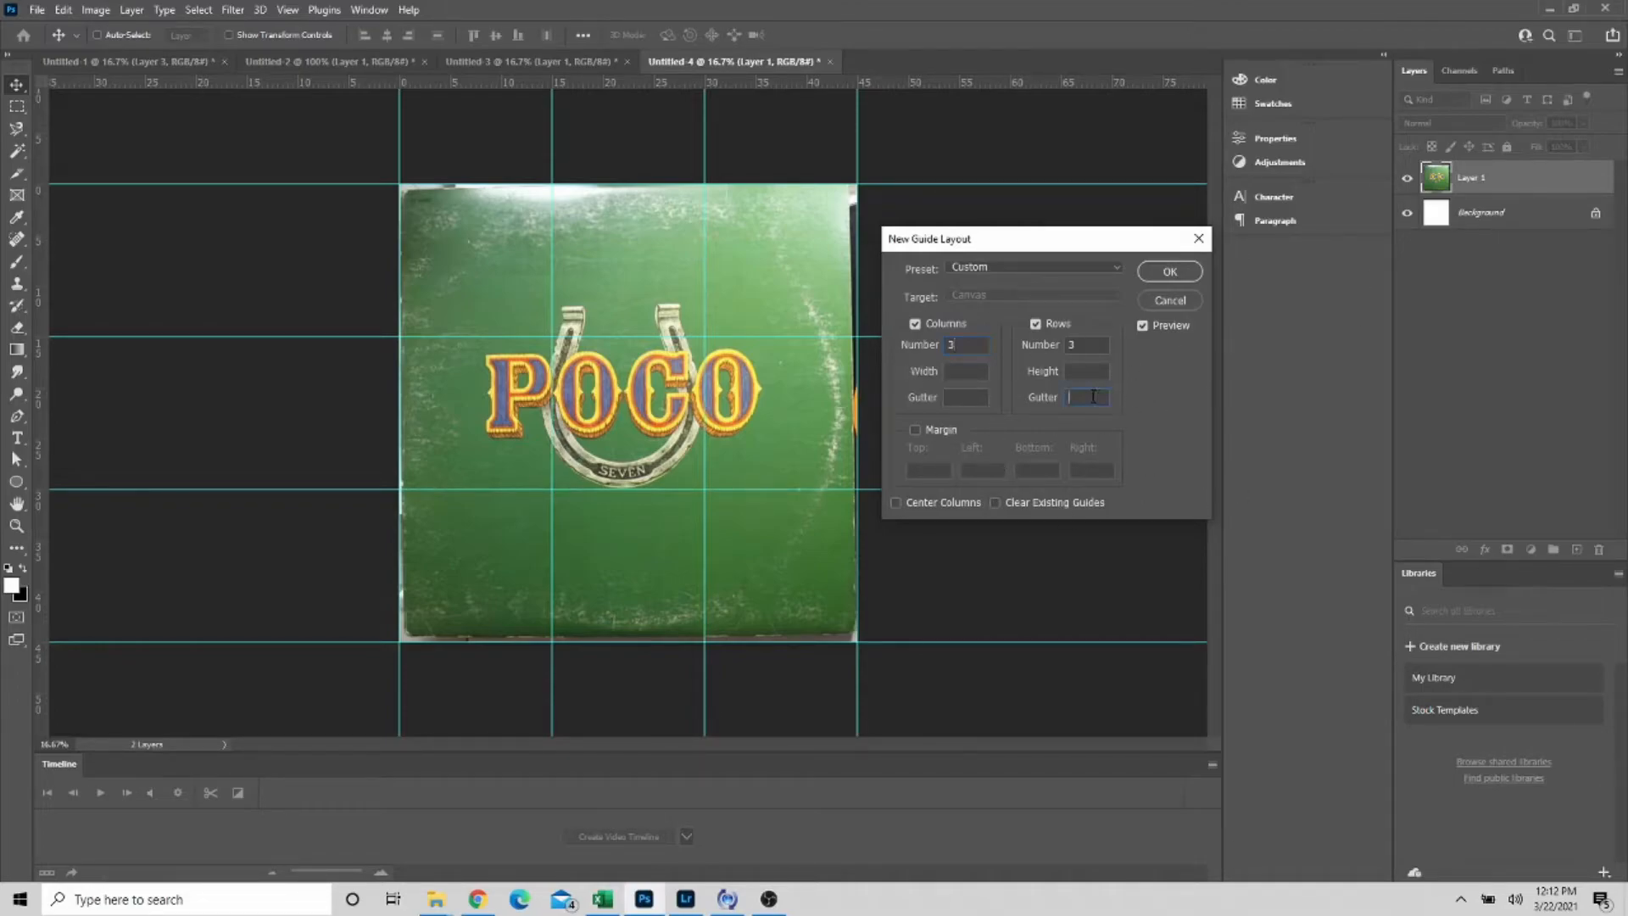
text(.25)
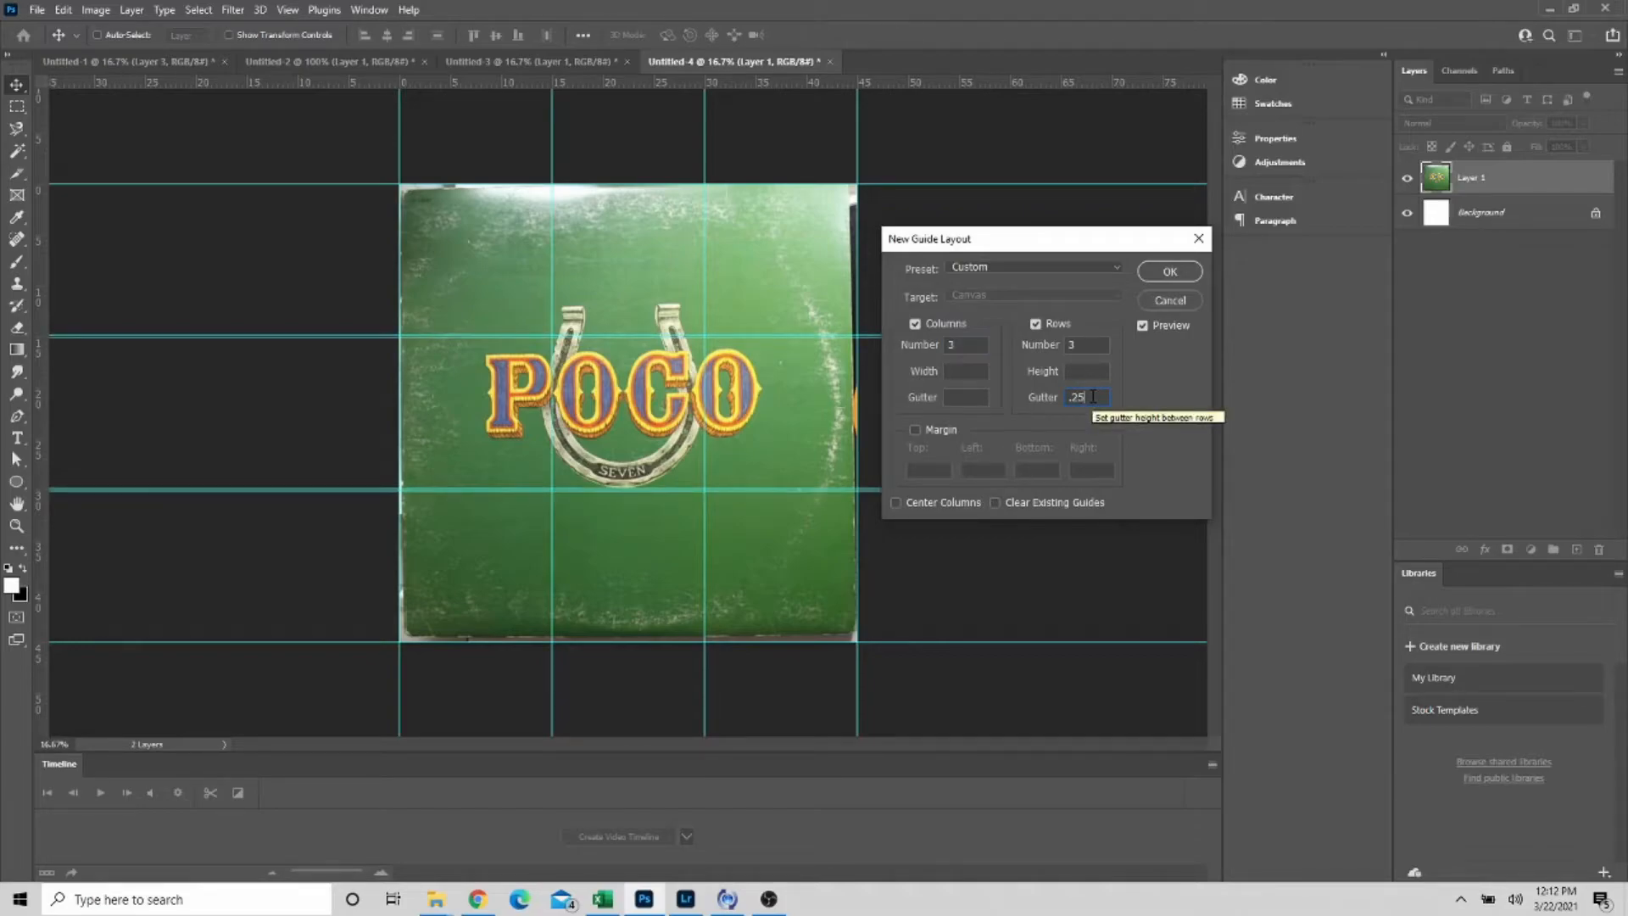
key(BackSpace)
key(BackSpace)
key(BackSpace)
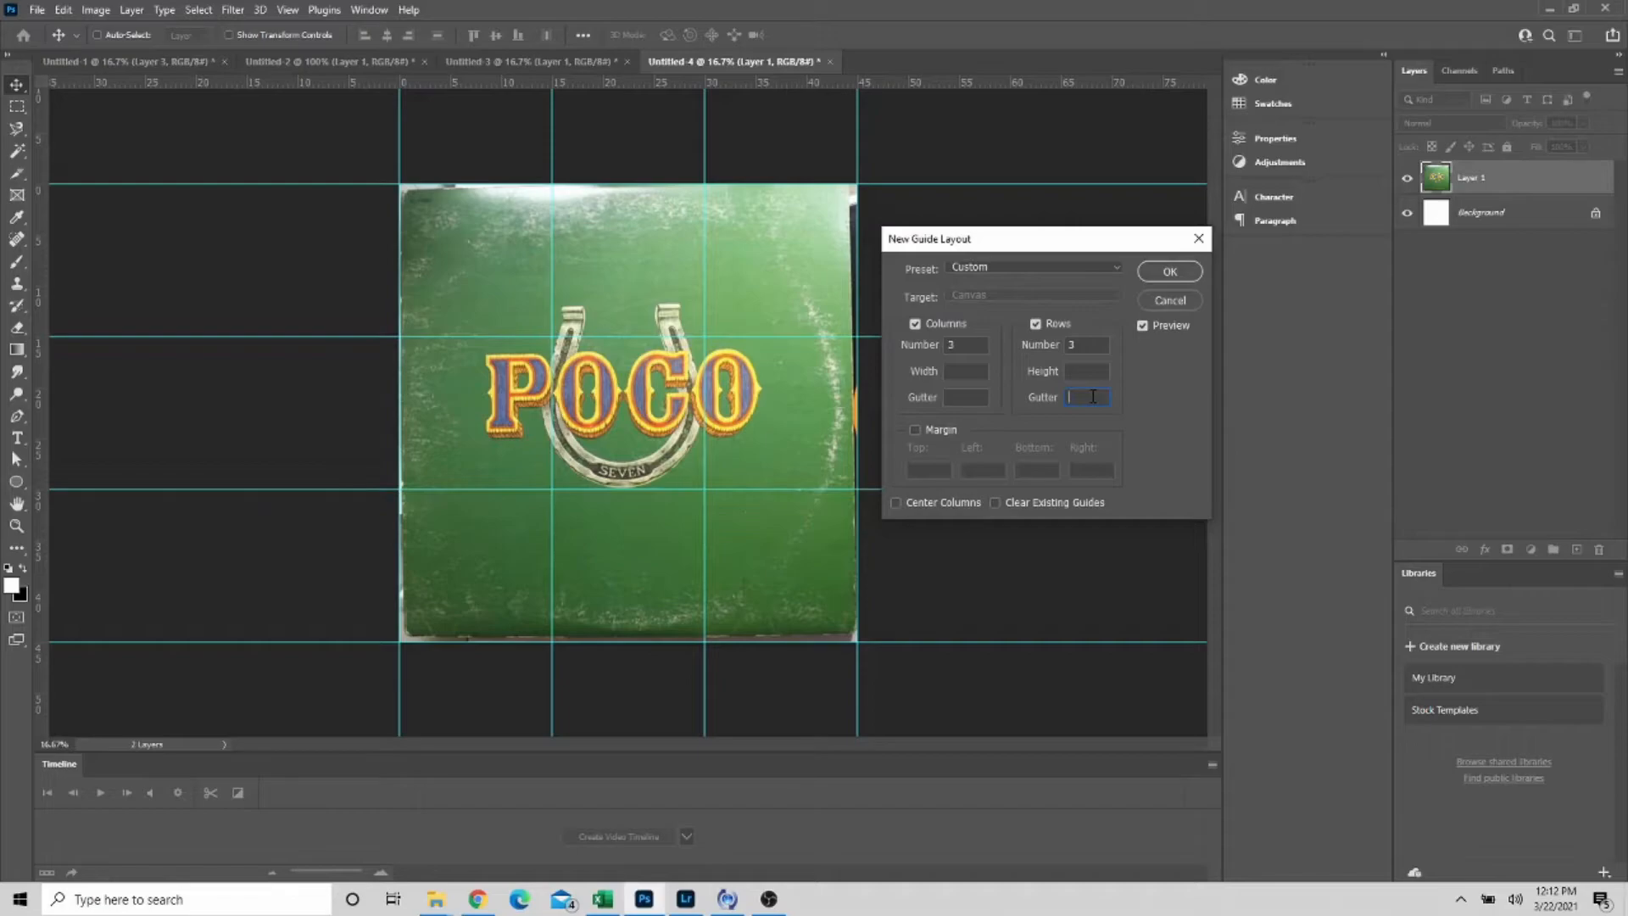
click(1173, 273)
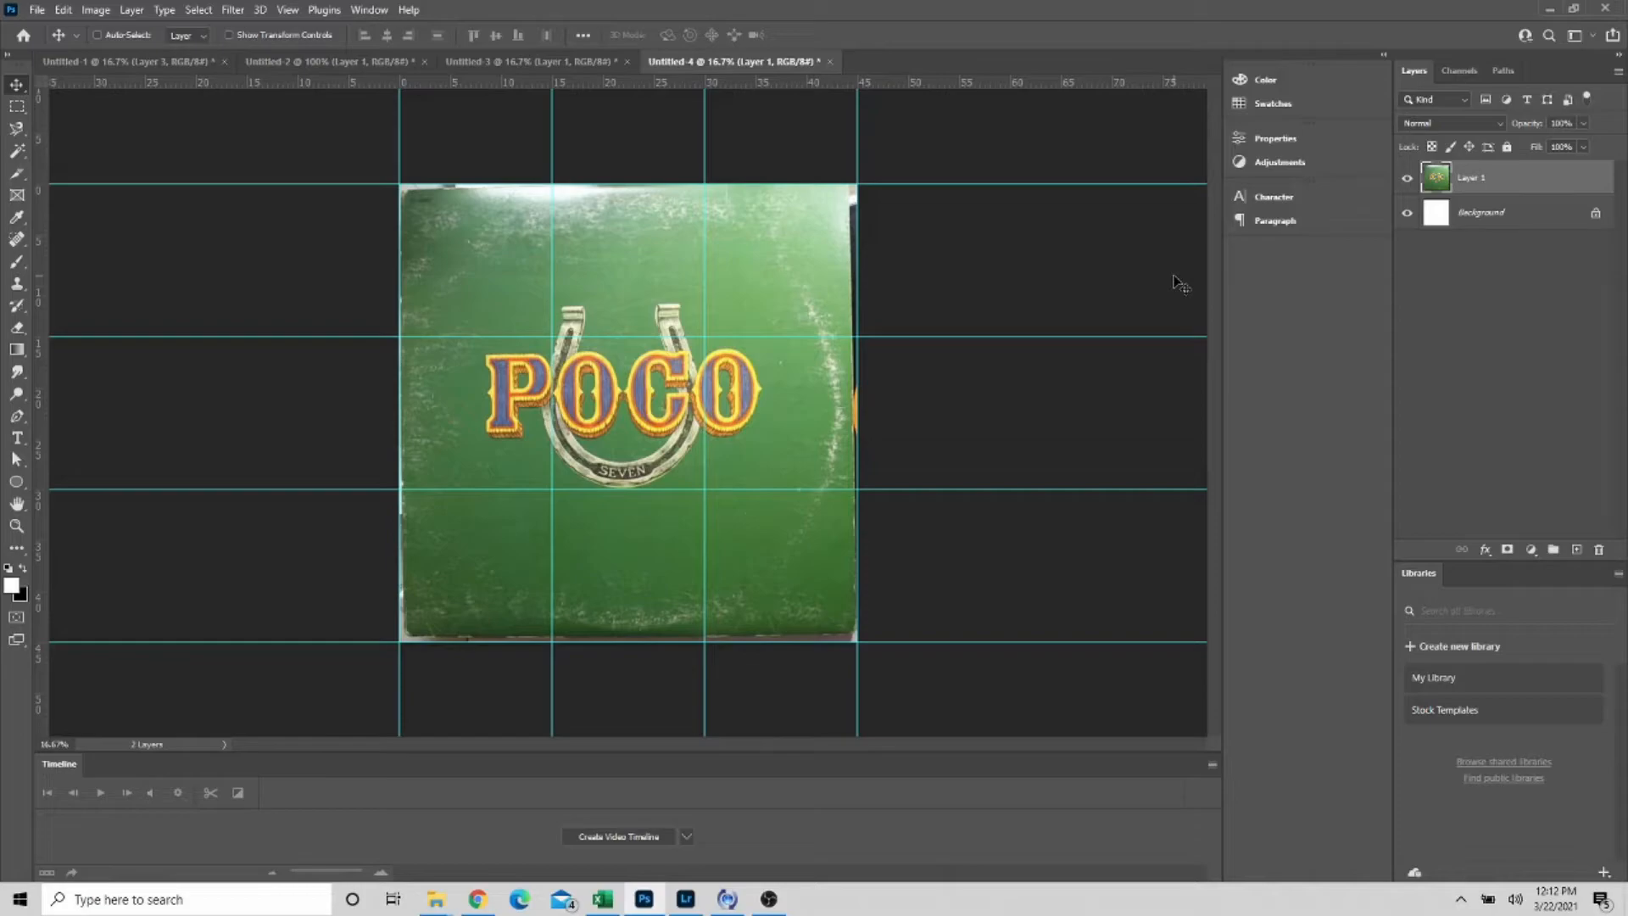
- Use the Slice tool to create slices from the guides across the album cover
click(20, 177)
right_click(21, 176)
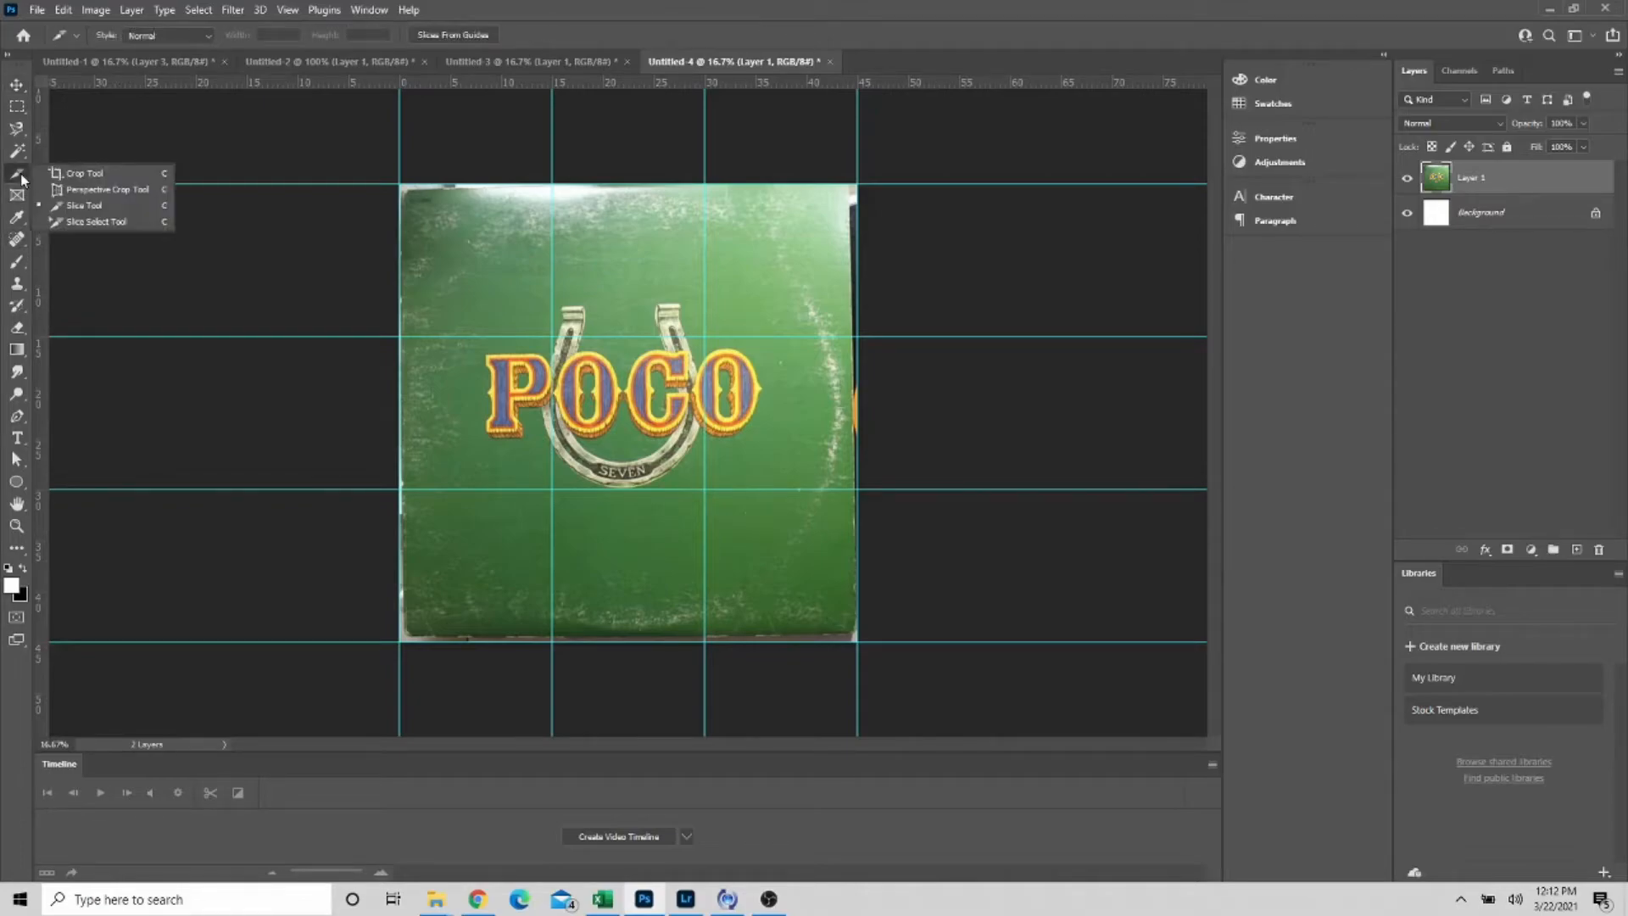
click(103, 206)
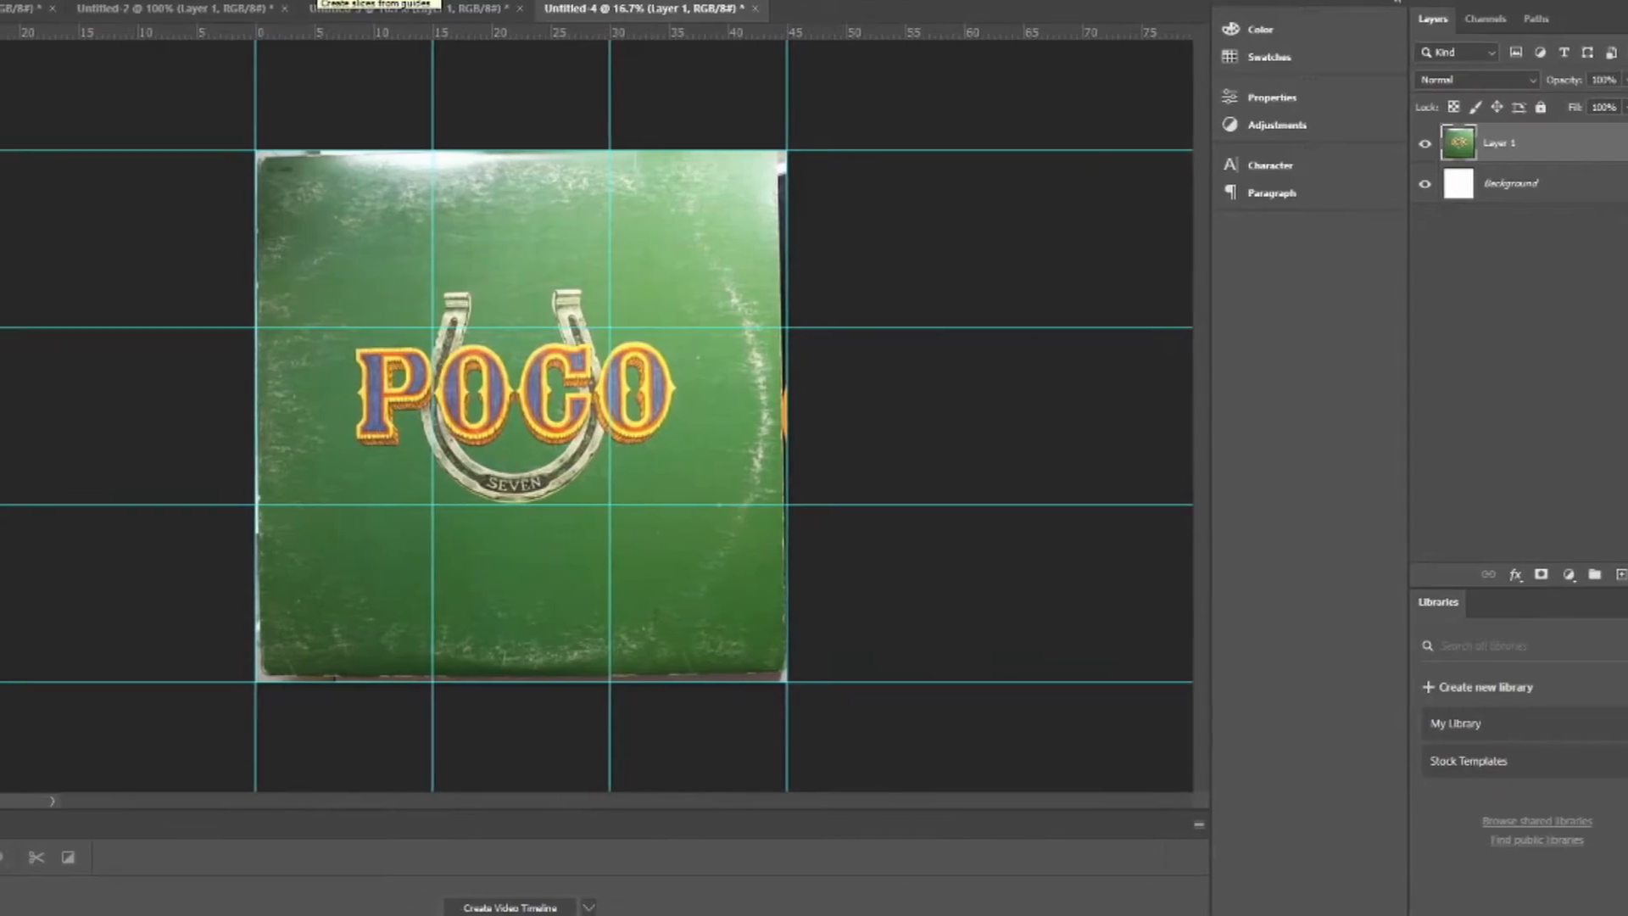
click(331, 0)
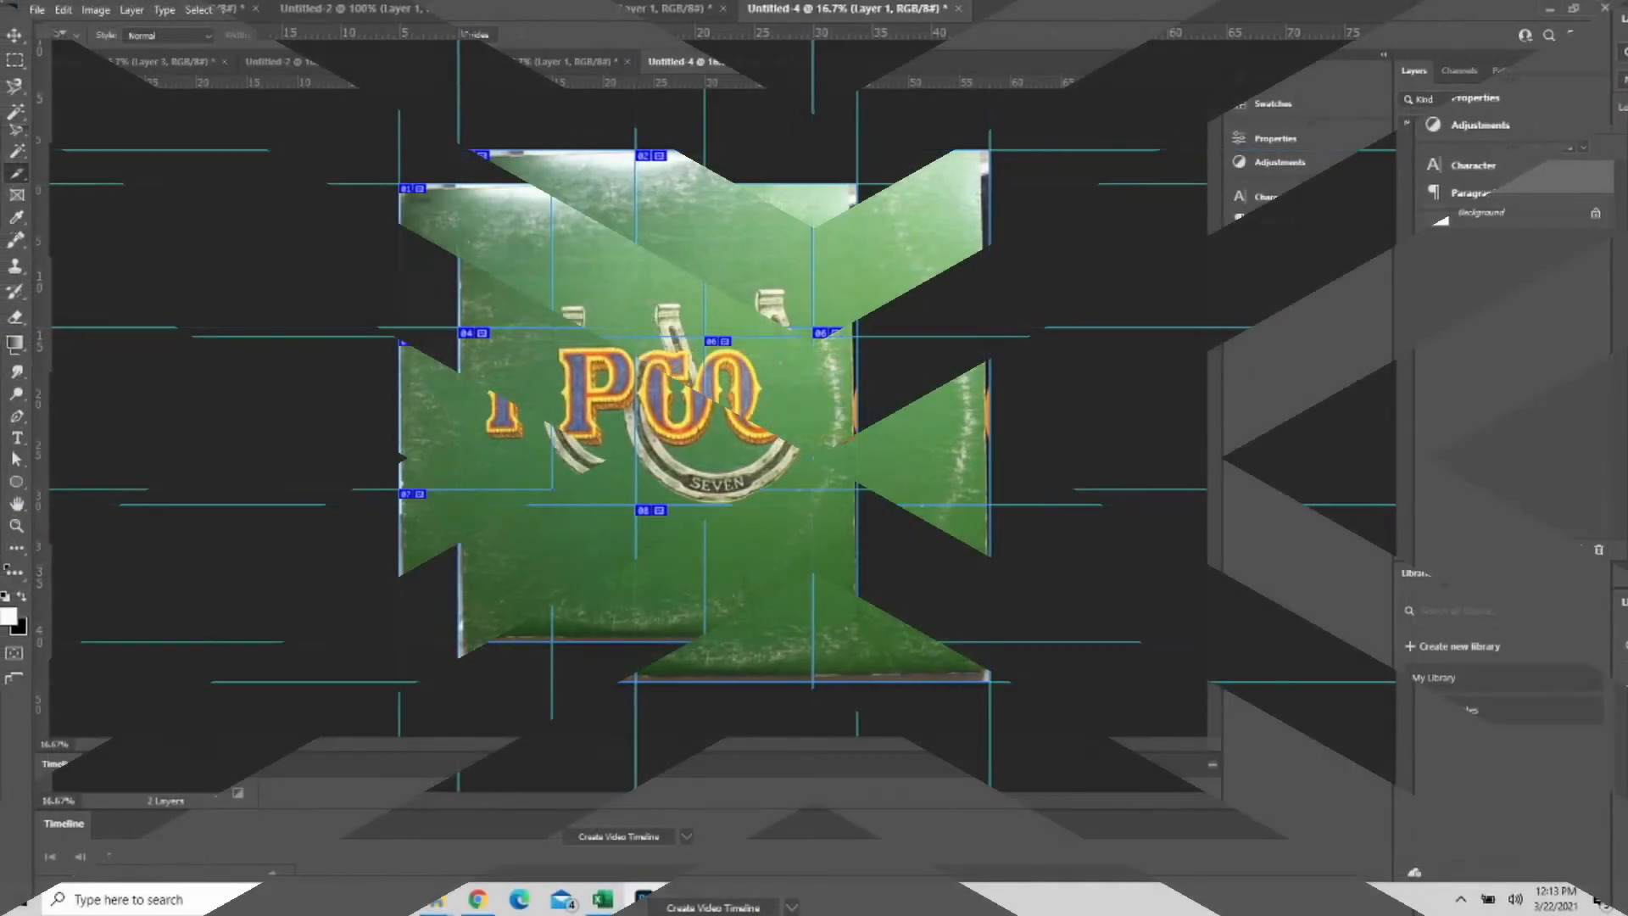
- Set up a Save for Web (Legacy) export with the JPEG High preset, with all slices shown in the preview
click(38, 13)
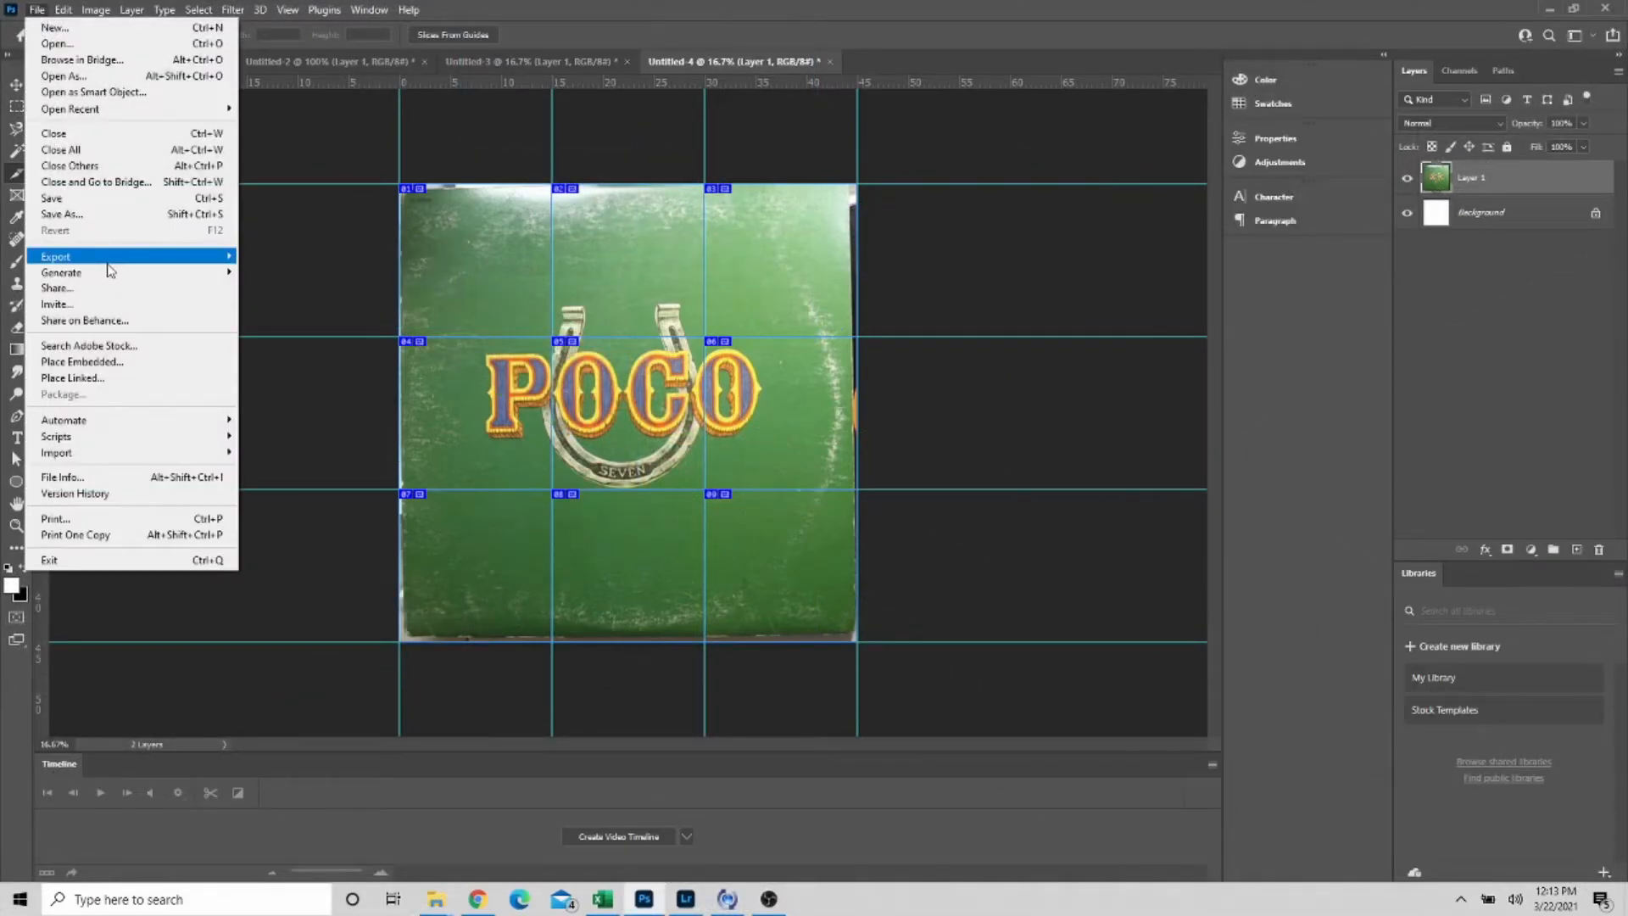
mouse_move(108, 260)
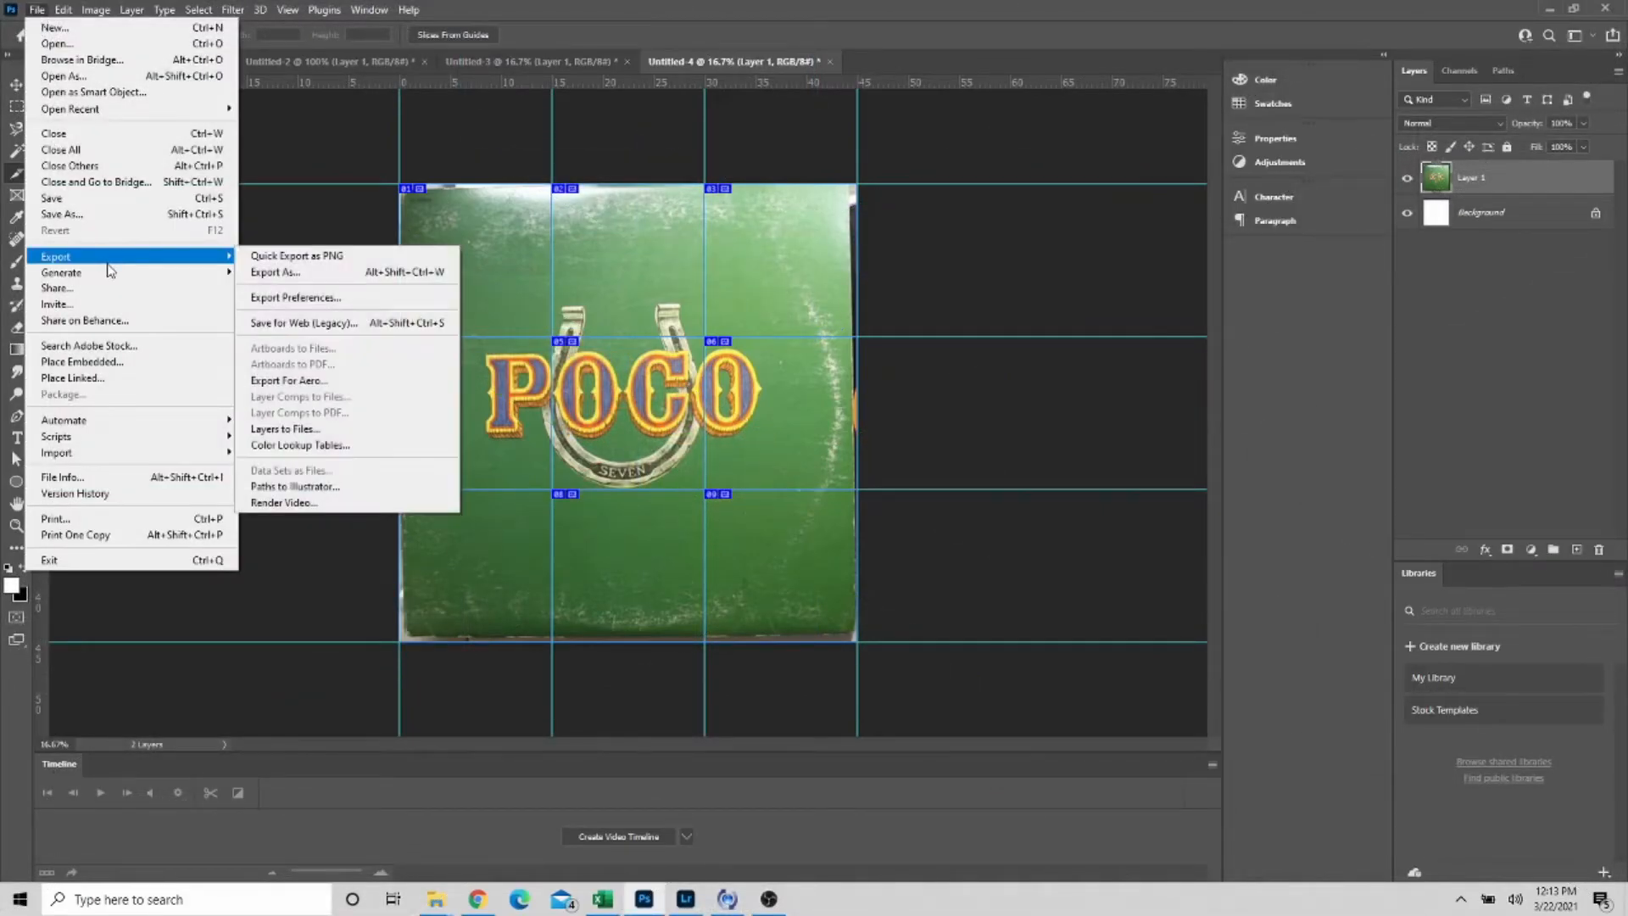
click(348, 324)
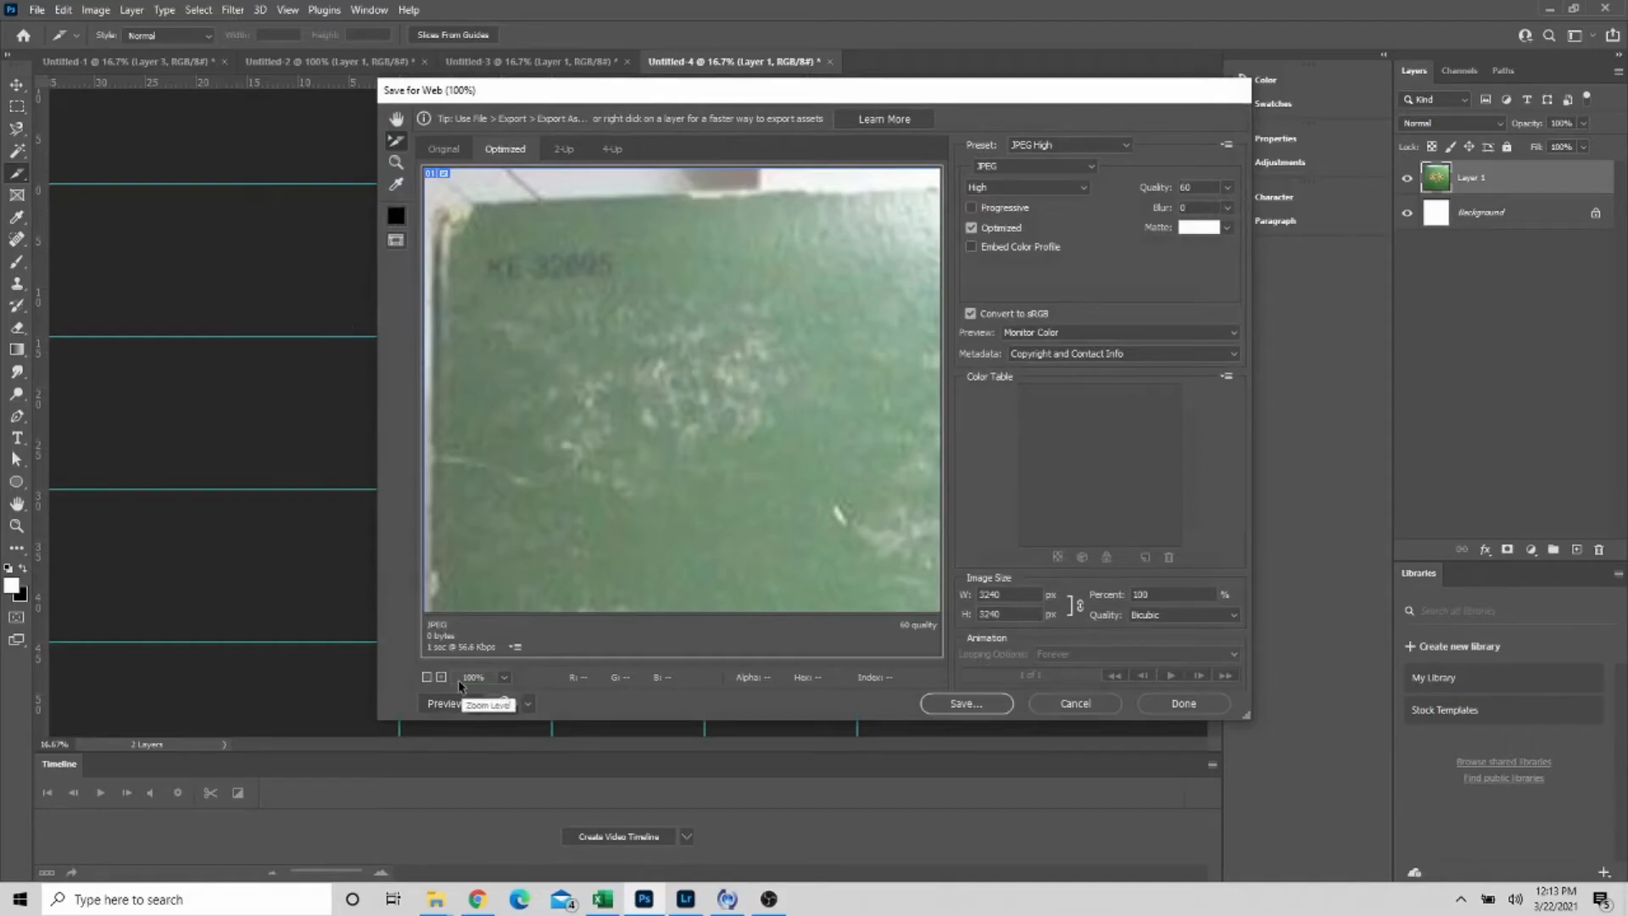
click(428, 677)
click(427, 678)
click(427, 678)
click(428, 678)
click(427, 677)
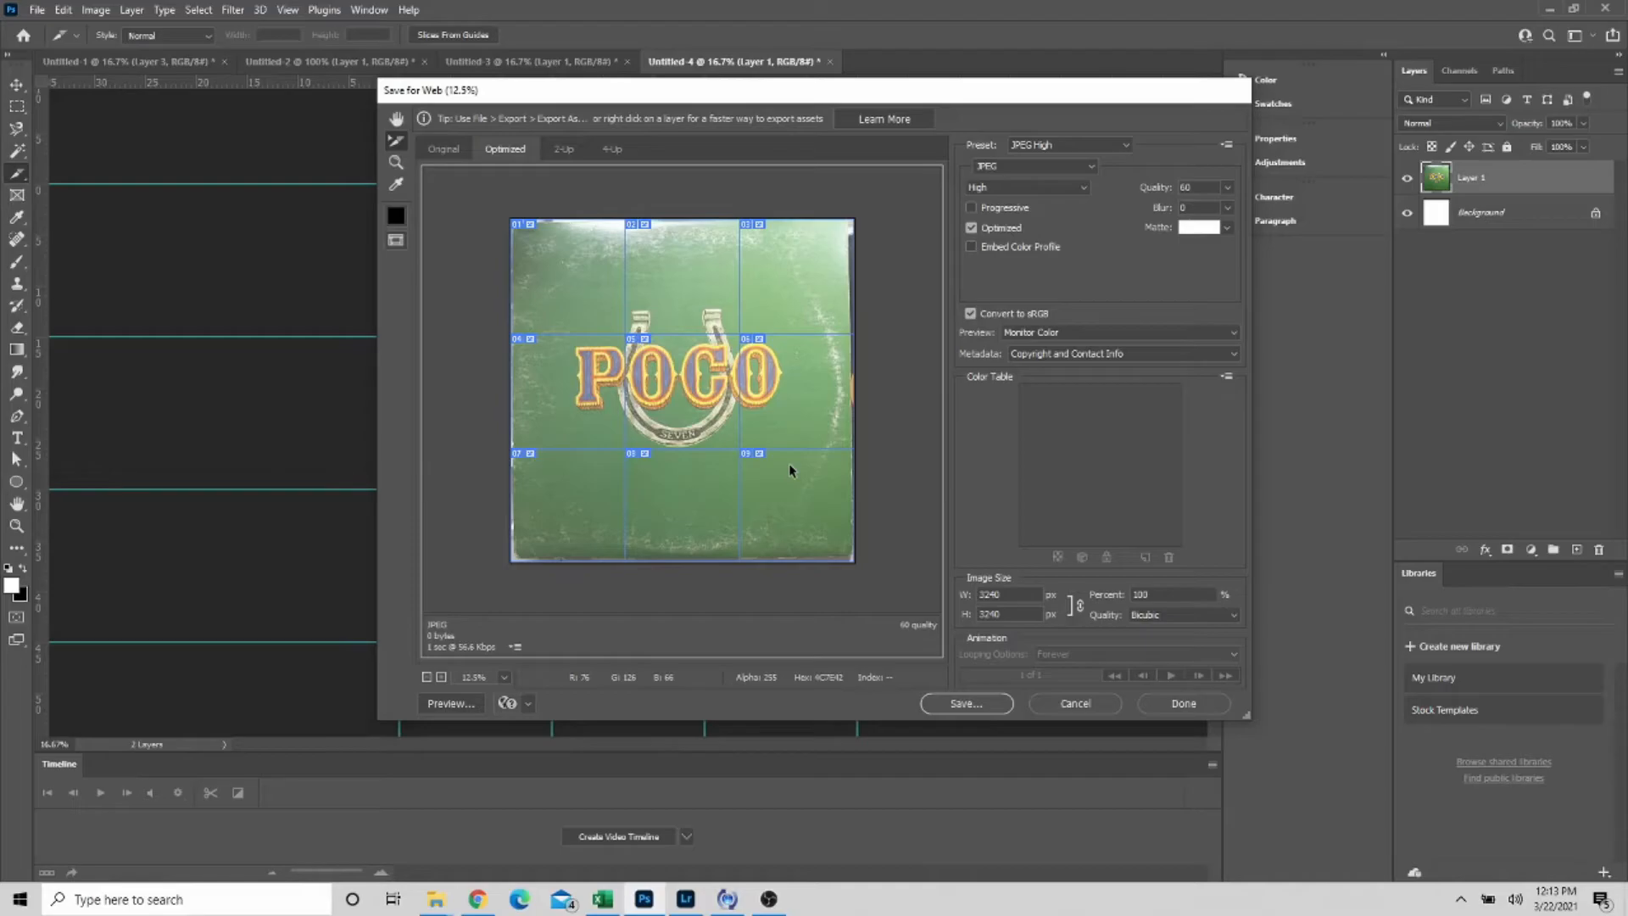
click(1116, 144)
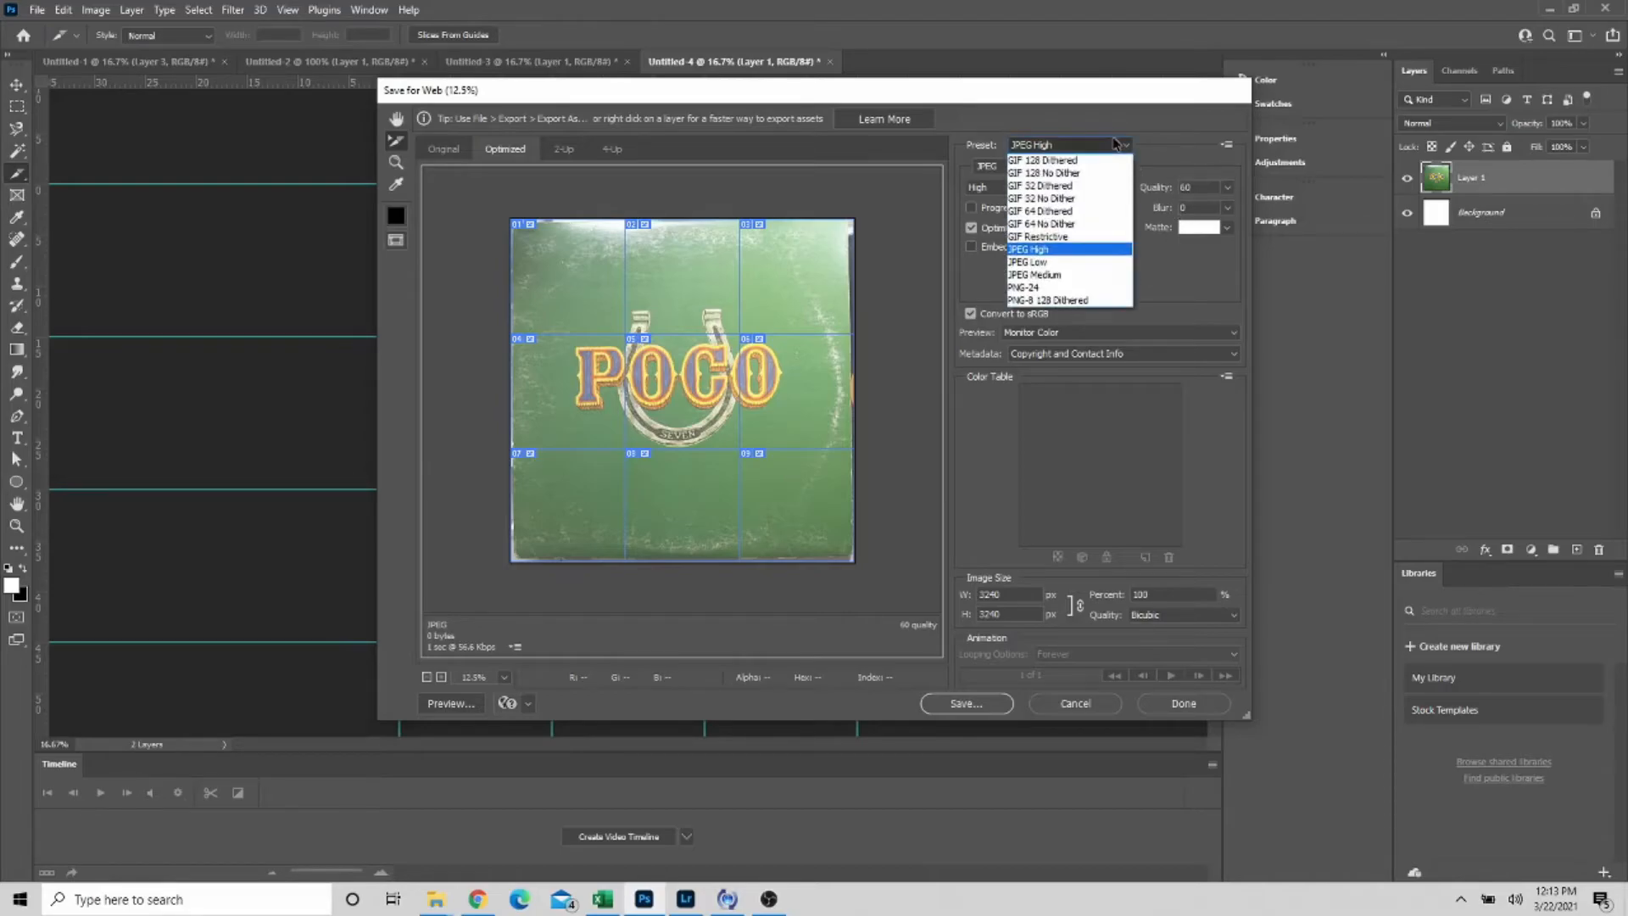
click(1063, 251)
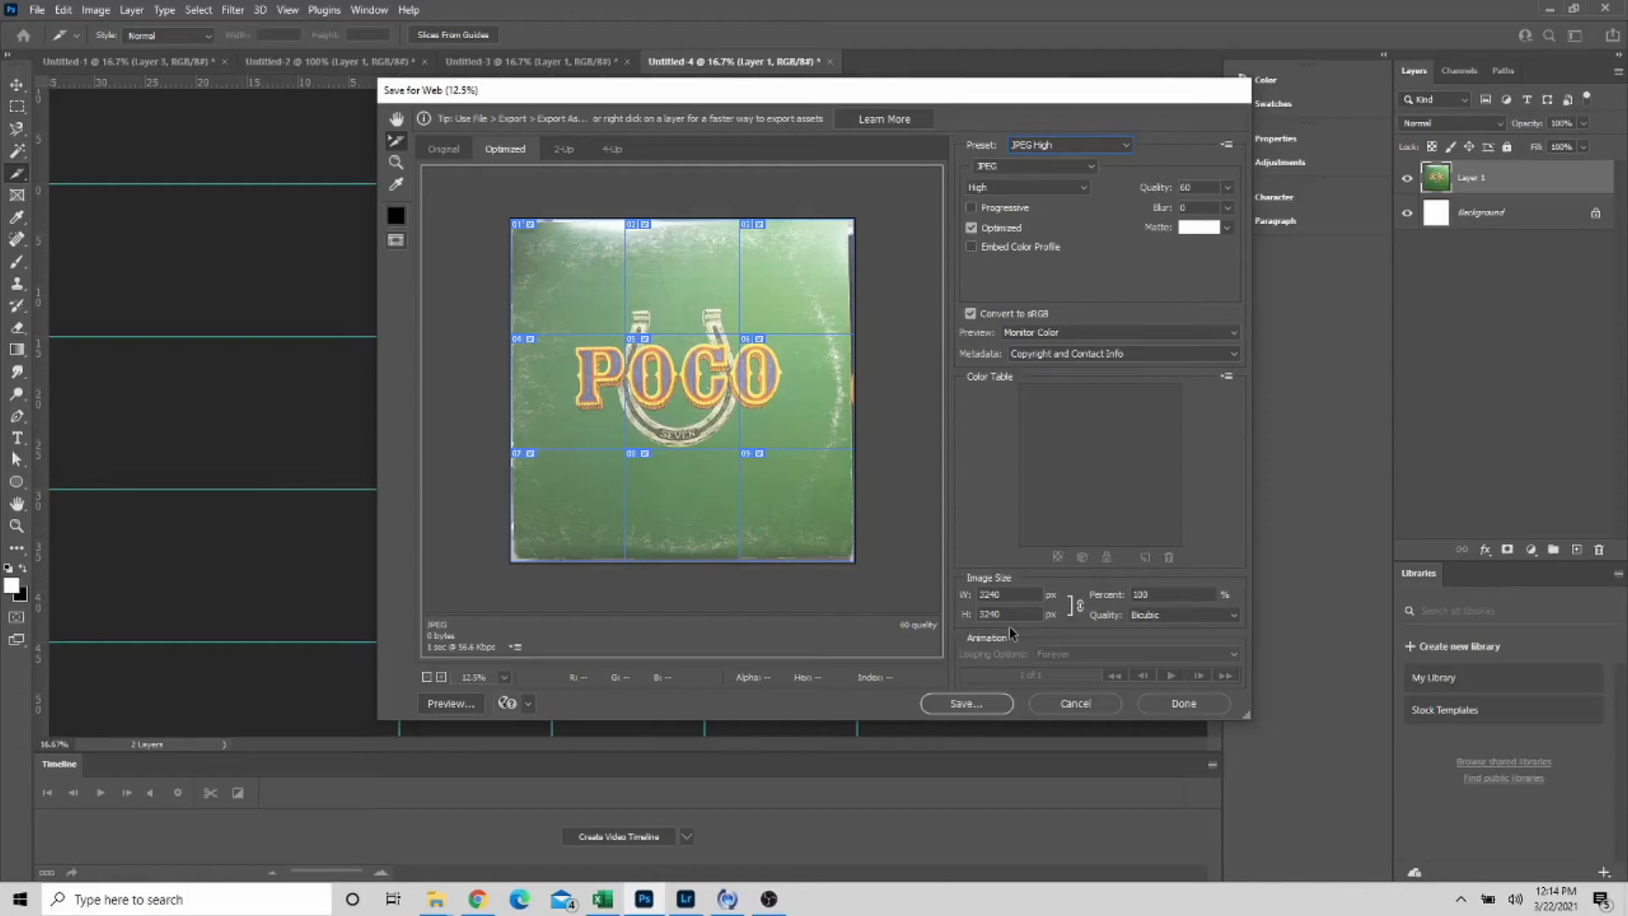
- Save all slices as images named poco in the images folder, and switch to File Explorer to view the exported files
click(980, 703)
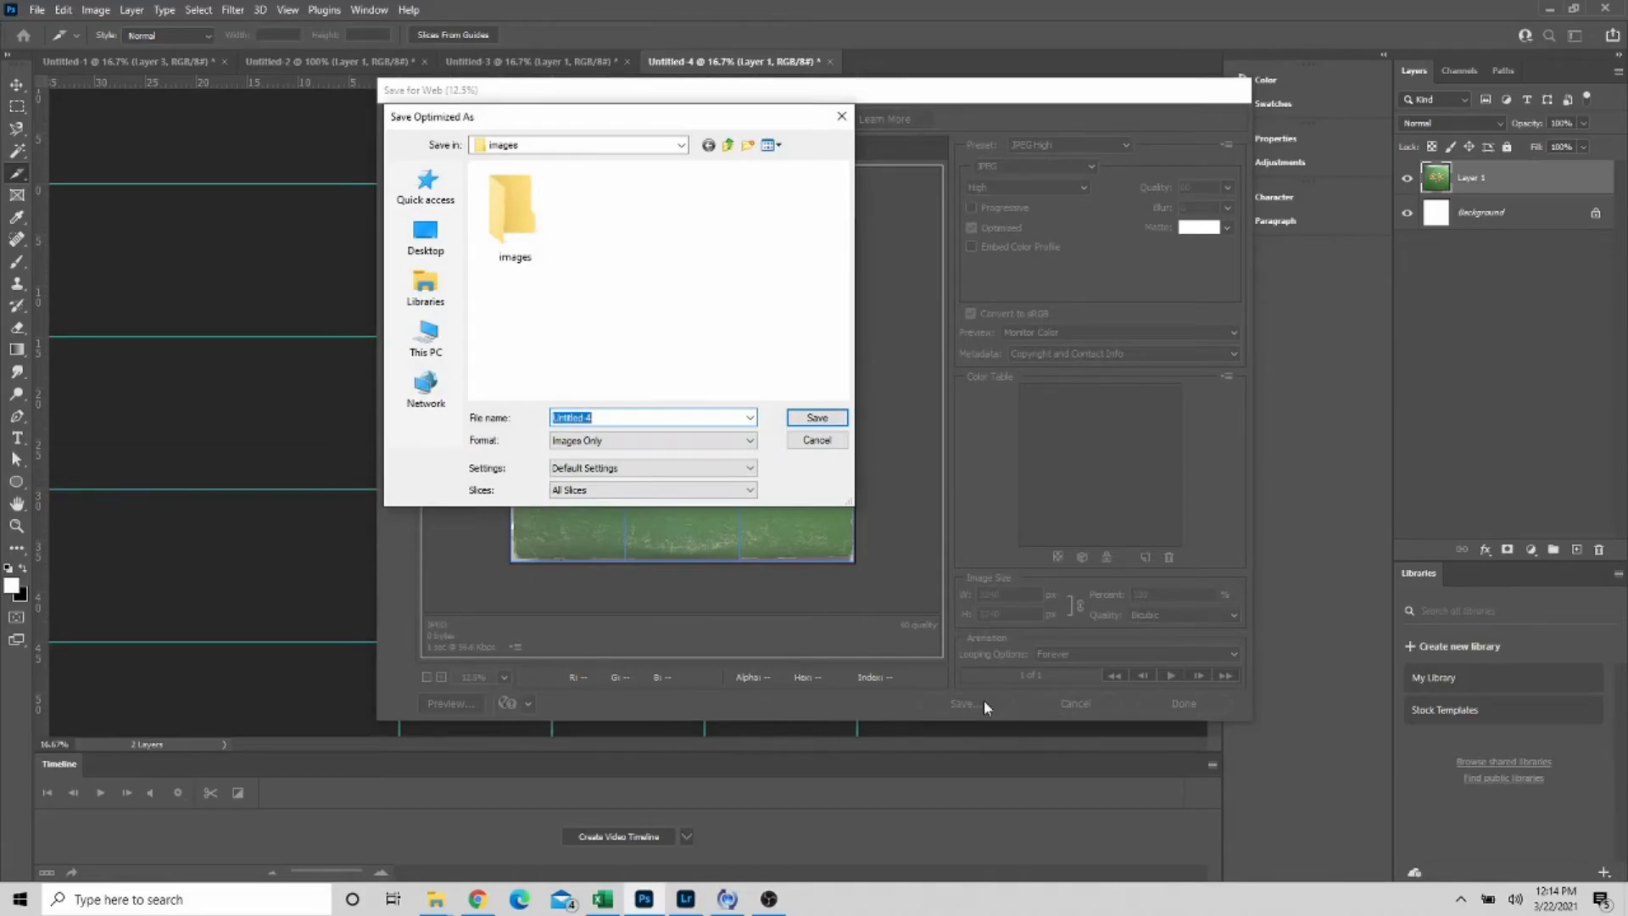
text(pool)
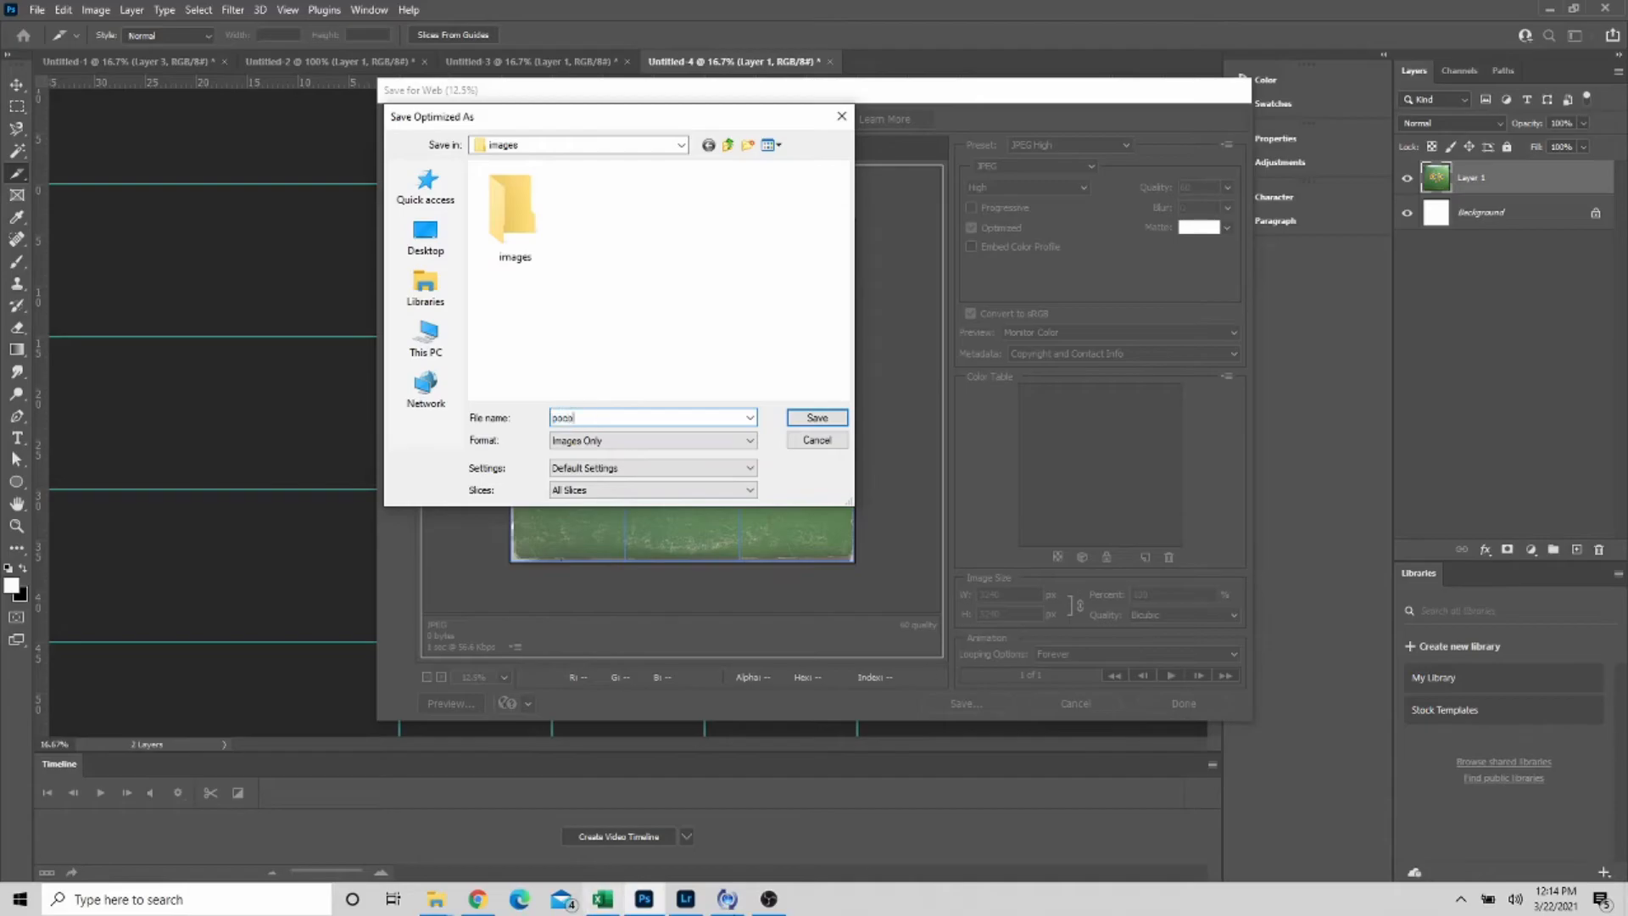
click(814, 419)
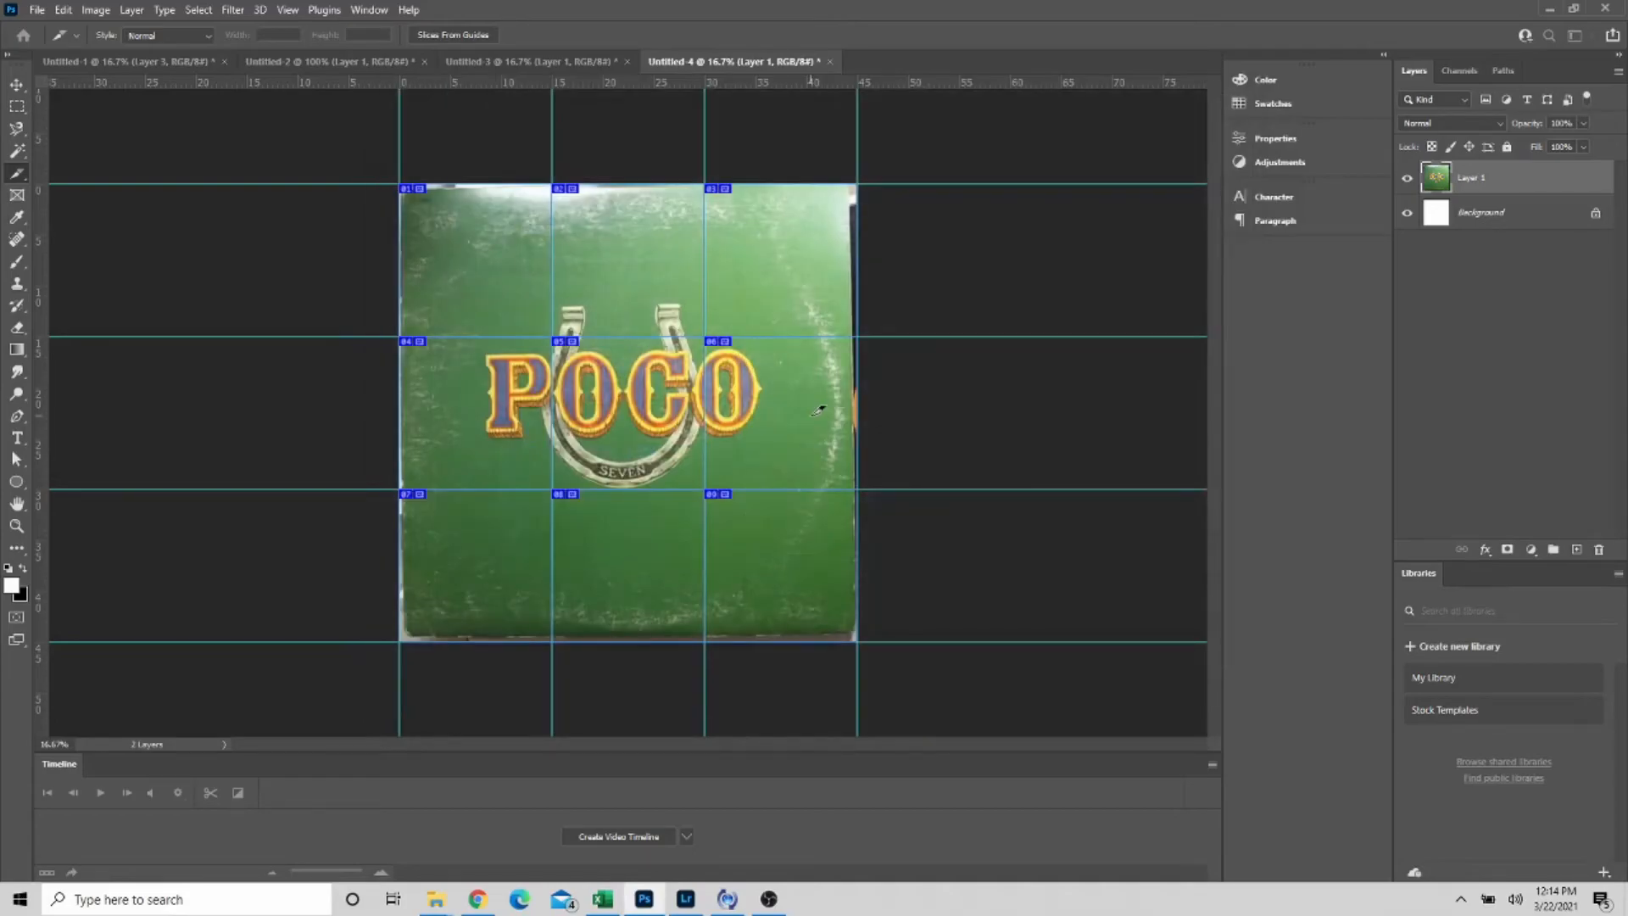
key(alt+Tab)
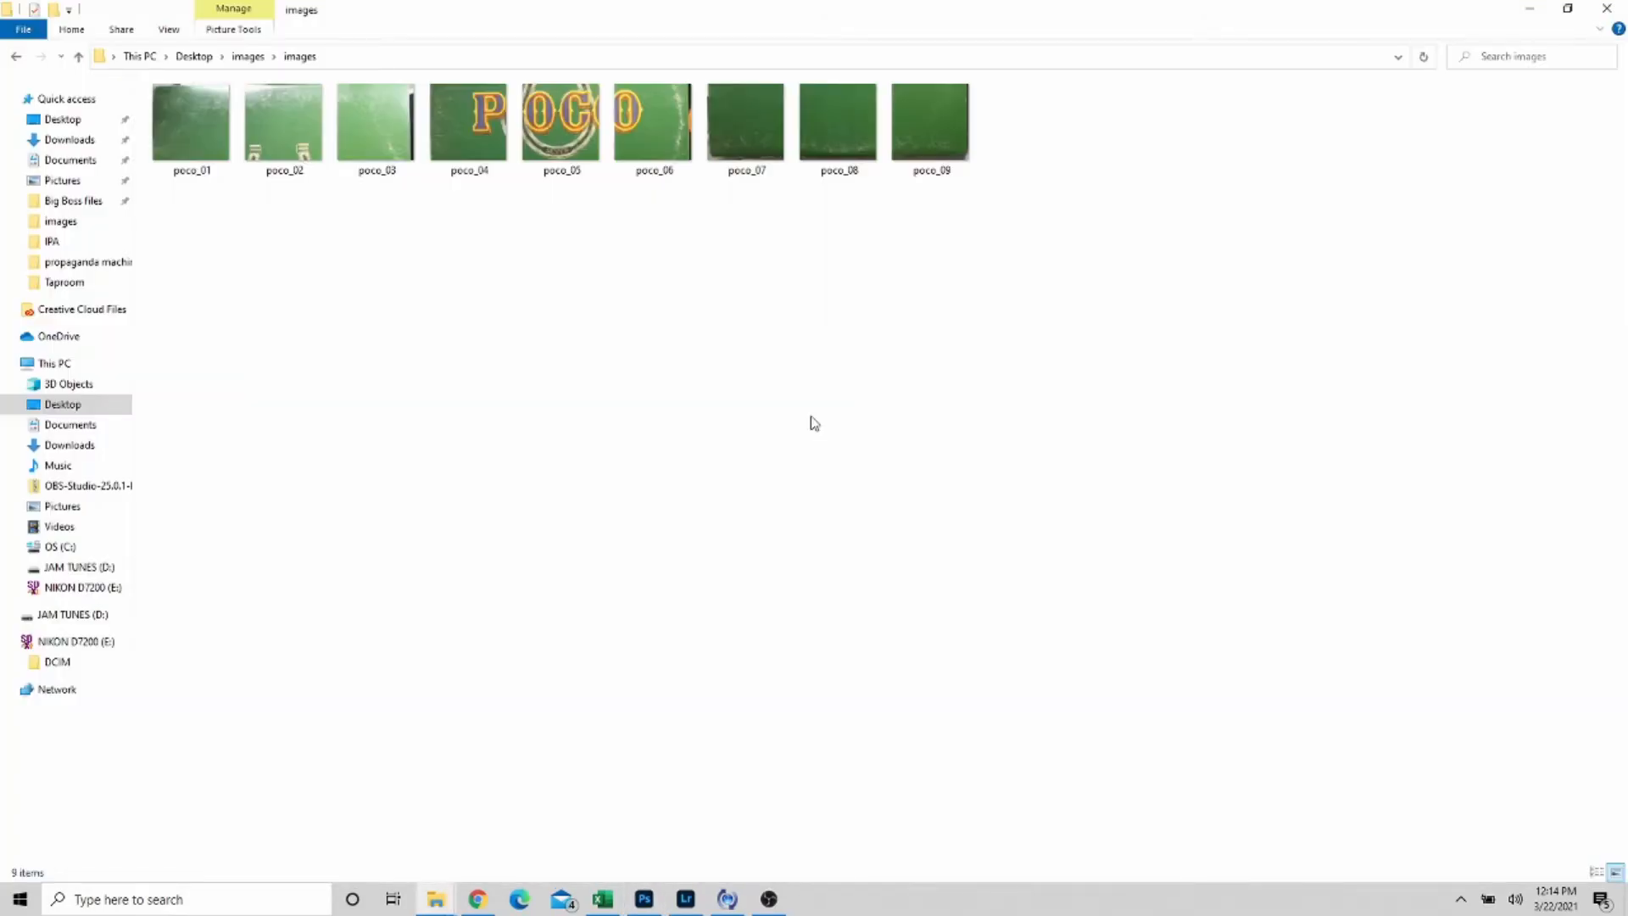